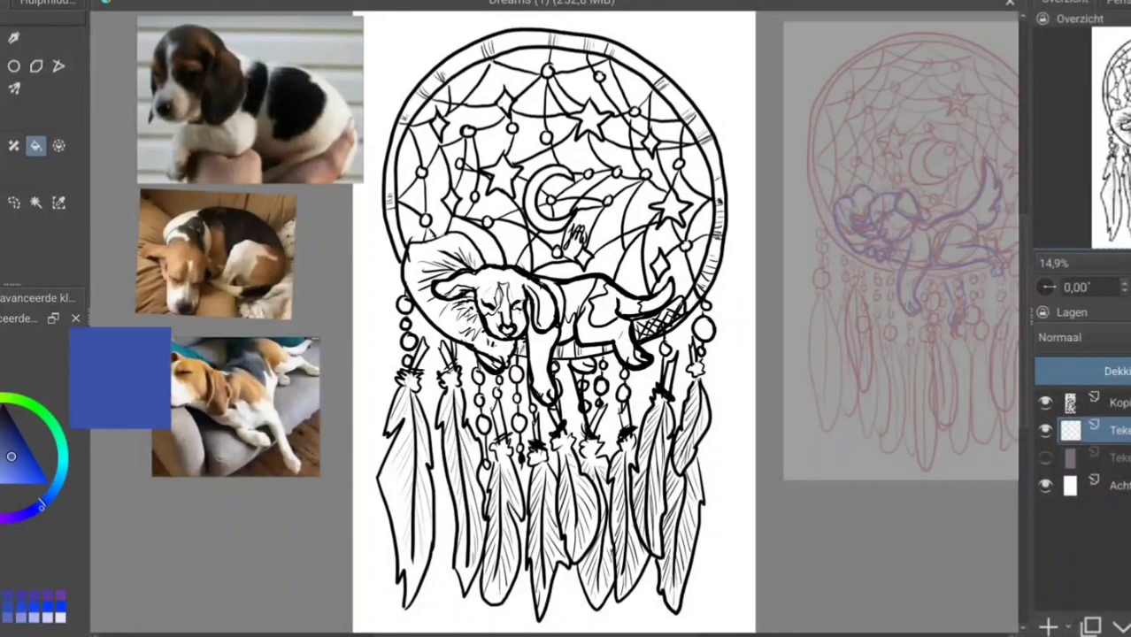
- Fill the background blue, sample gold, and paint gold down the ring's right side
click(372, 106)
ctrl+click(177, 372)
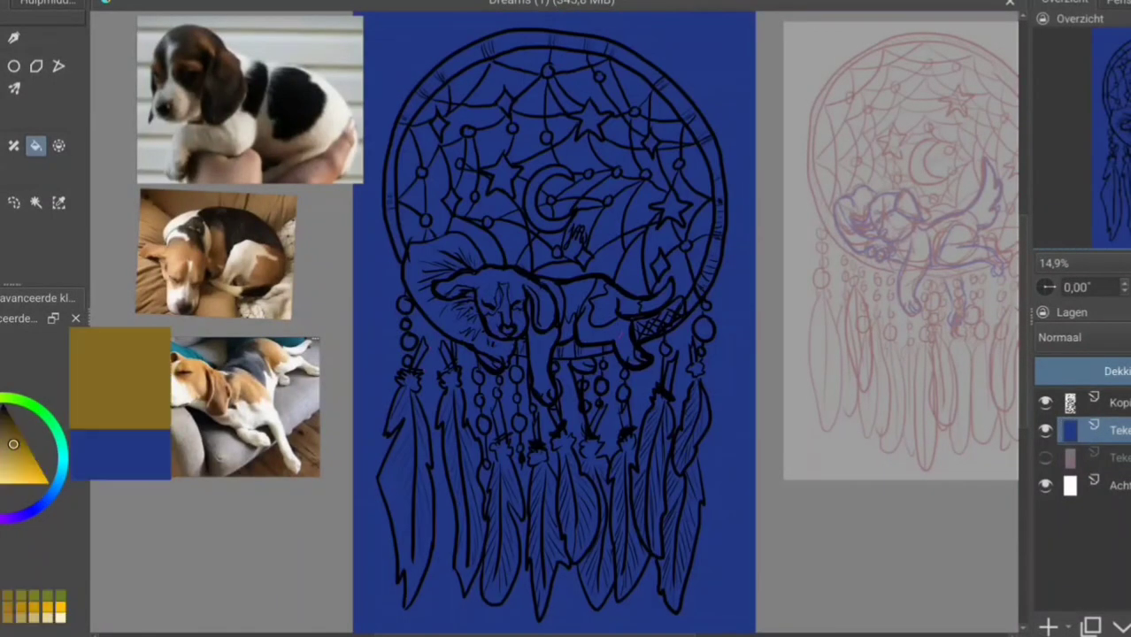
mouse_move(701, 131)
mouse_down()
mouse_move(714, 180)
mouse_move(707, 265)
mouse_up()
scroll(707, 266, up, 3)
drag(624, 299, 591, 350)
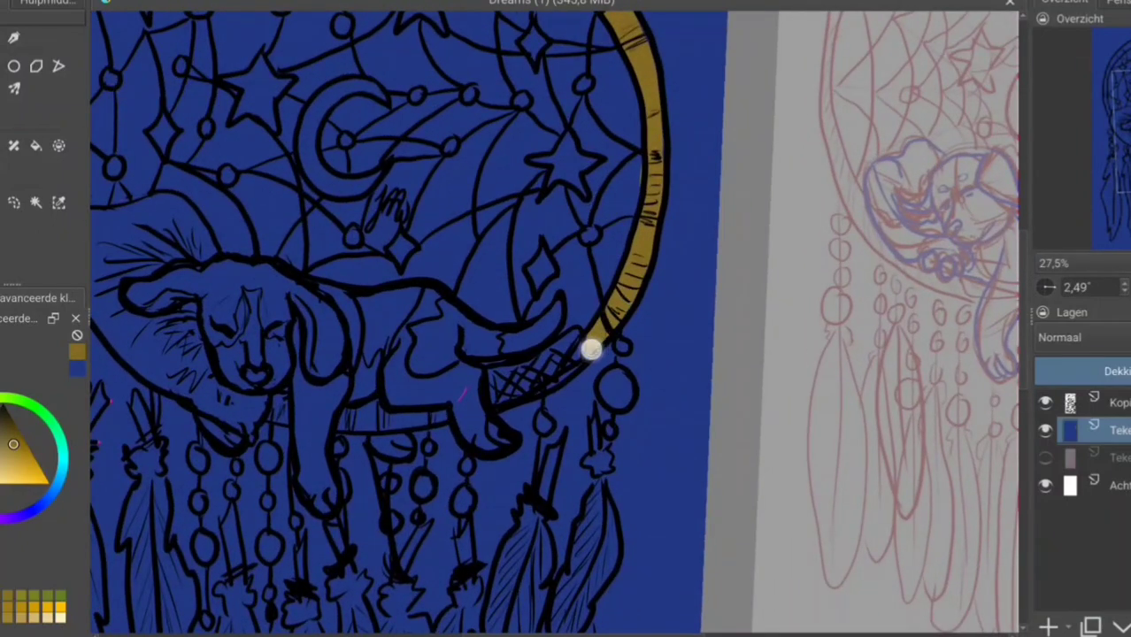
- On the colour layer, paint gold along the ring beneath the dog and up its left edge
click(1118, 403)
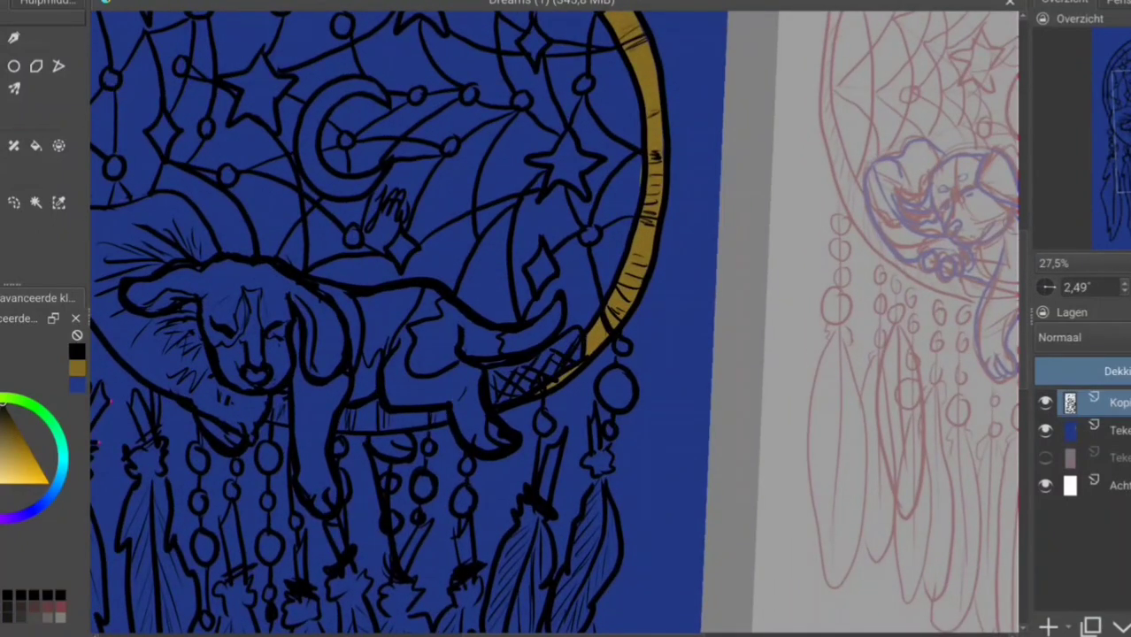
click(1117, 430)
drag(455, 416, 345, 423)
scroll(611, 408, up, 2)
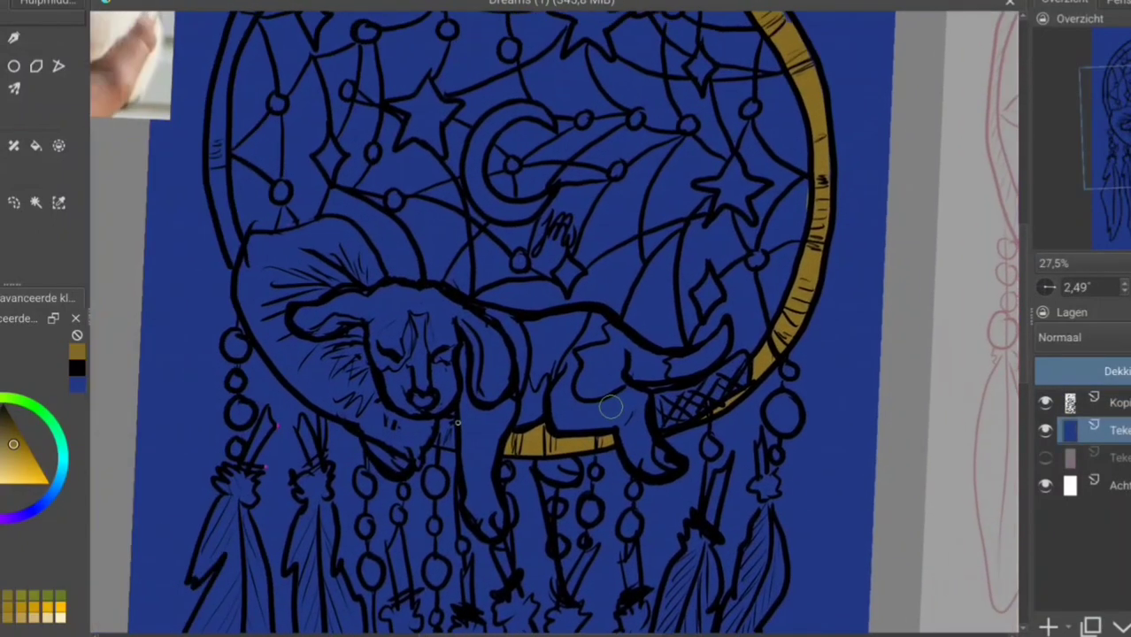
drag(472, 412, 587, 580)
drag(325, 356, 345, 428)
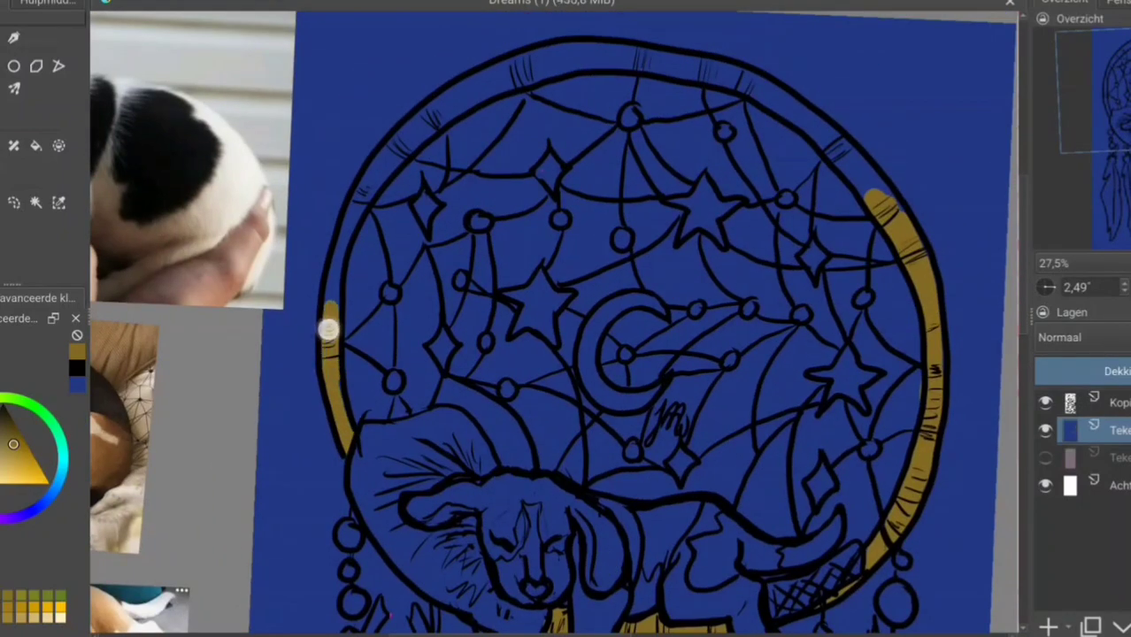
mouse_move(328, 329)
mouse_down()
mouse_move(345, 217)
mouse_move(381, 149)
mouse_up()
- Rotate the view and finish the gold around the ring's left edge
key(4)
key(4)
key(4)
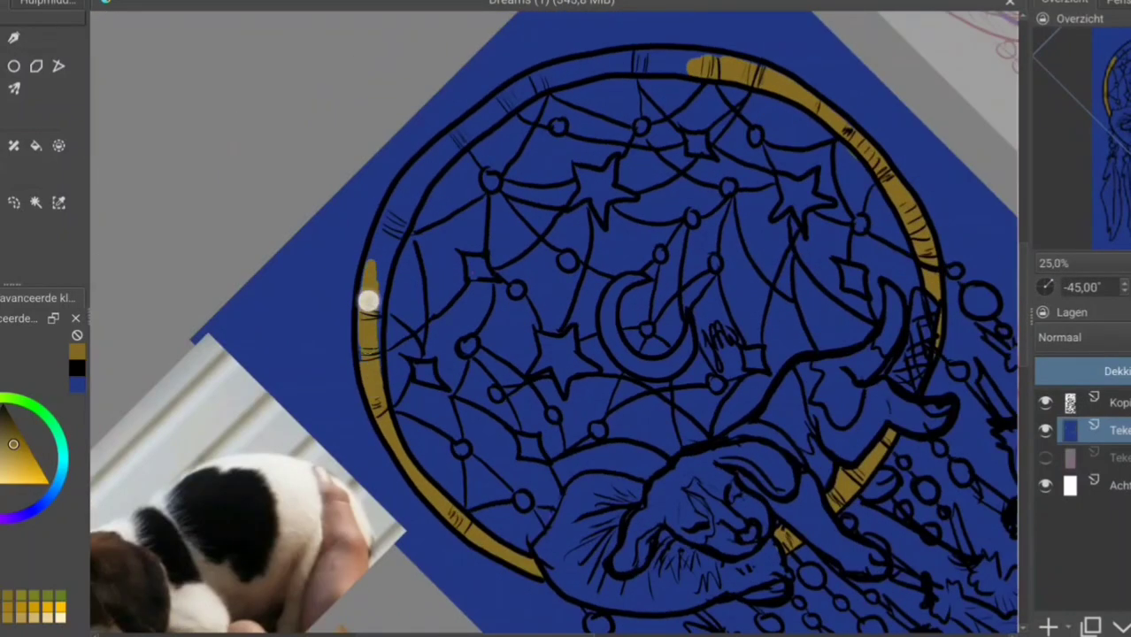
drag(368, 301, 378, 378)
drag(381, 177, 591, 498)
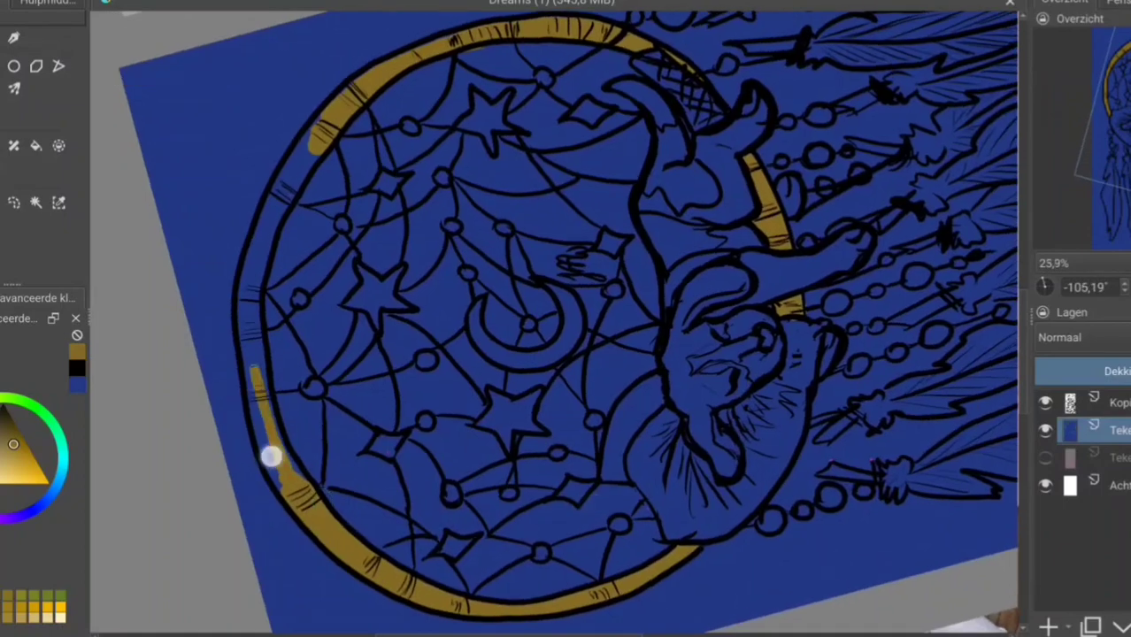
mouse_move(283, 450)
mouse_down()
mouse_move(257, 259)
mouse_move(312, 131)
mouse_up()
mouse_move(651, 131)
mouse_down()
mouse_move(627, 112)
mouse_move(801, 186)
mouse_up()
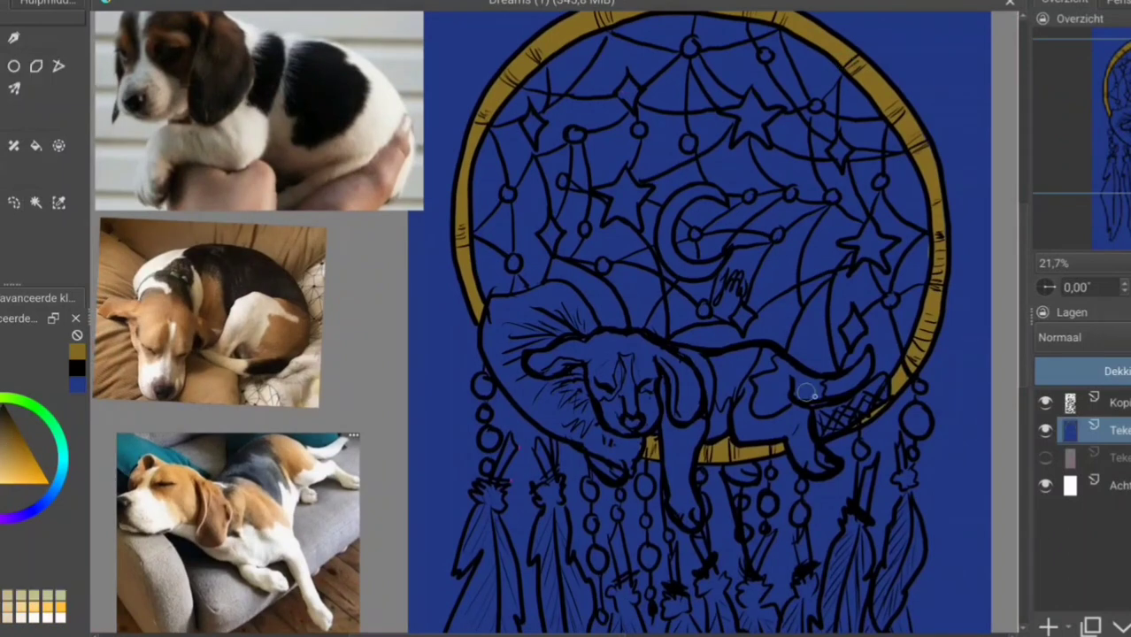
- Brush a cream base over the beagle and paint a dark brown patch on its back
mouse_move(807, 392)
mouse_down()
mouse_move(857, 372)
mouse_move(764, 388)
mouse_move(742, 418)
mouse_move(792, 431)
mouse_move(828, 467)
mouse_move(677, 359)
mouse_move(536, 363)
mouse_move(625, 390)
mouse_move(658, 365)
mouse_move(687, 522)
mouse_move(673, 381)
mouse_move(718, 425)
mouse_move(699, 380)
mouse_up()
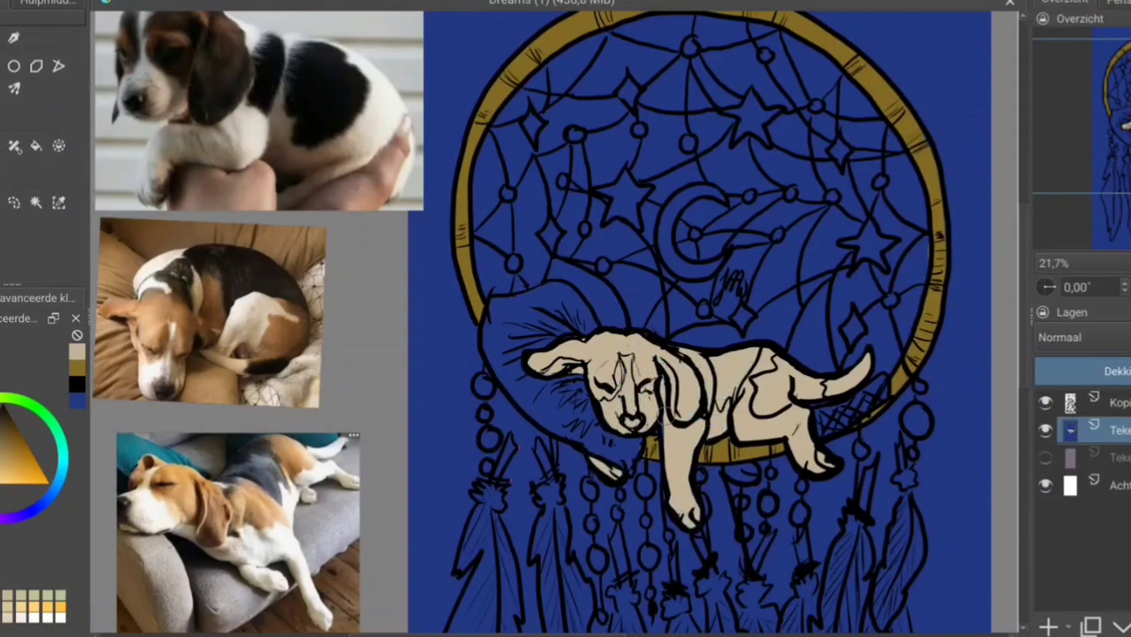
click(13, 145)
click(265, 337)
click(14, 38)
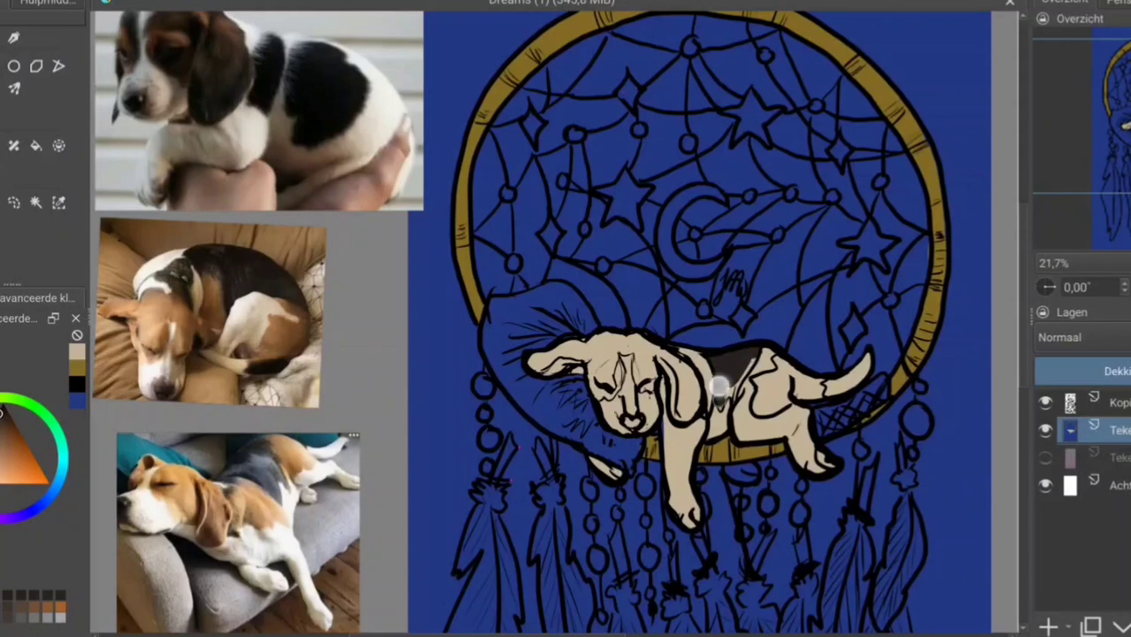
drag(720, 386, 744, 341)
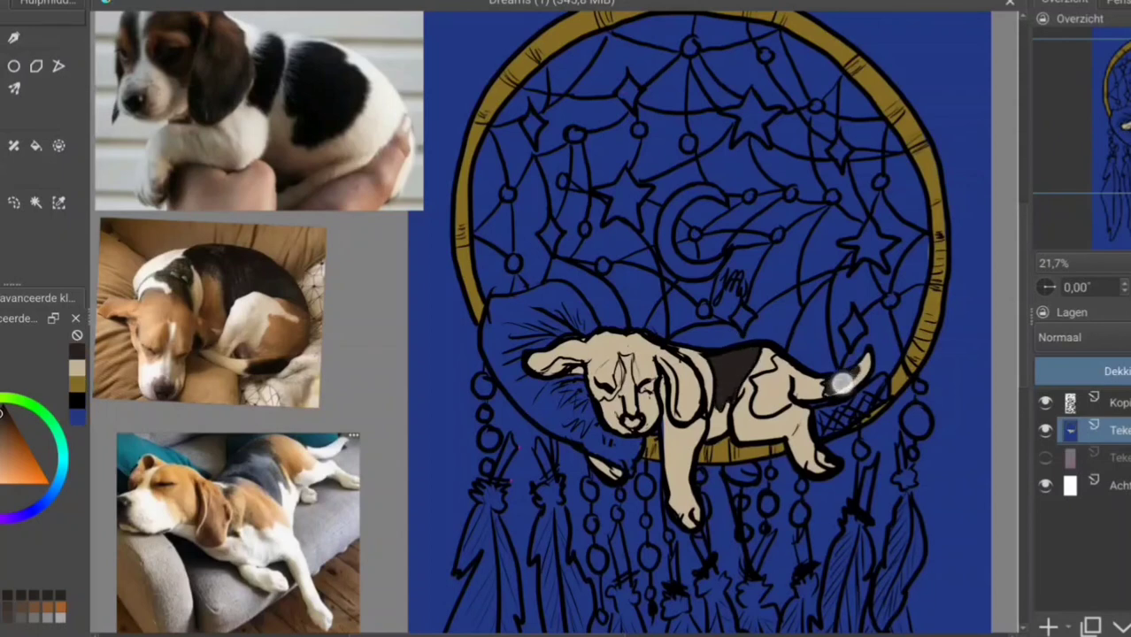
- Paint orange patches on the beagle's hindquarter, ears and head
ctrl+click(770, 372)
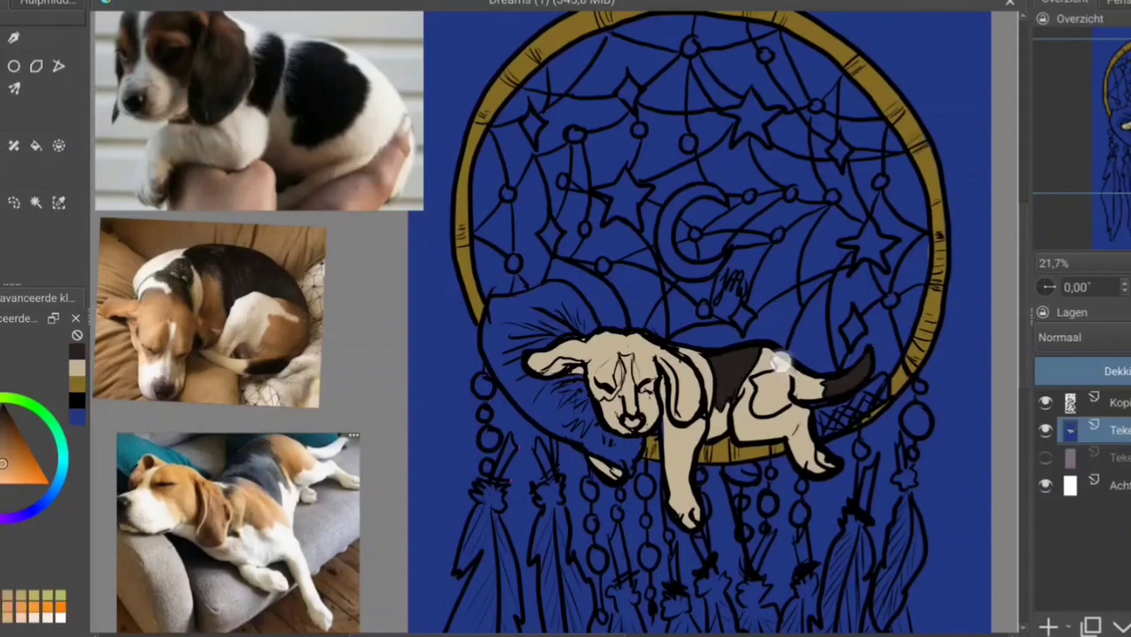
drag(779, 403, 761, 390)
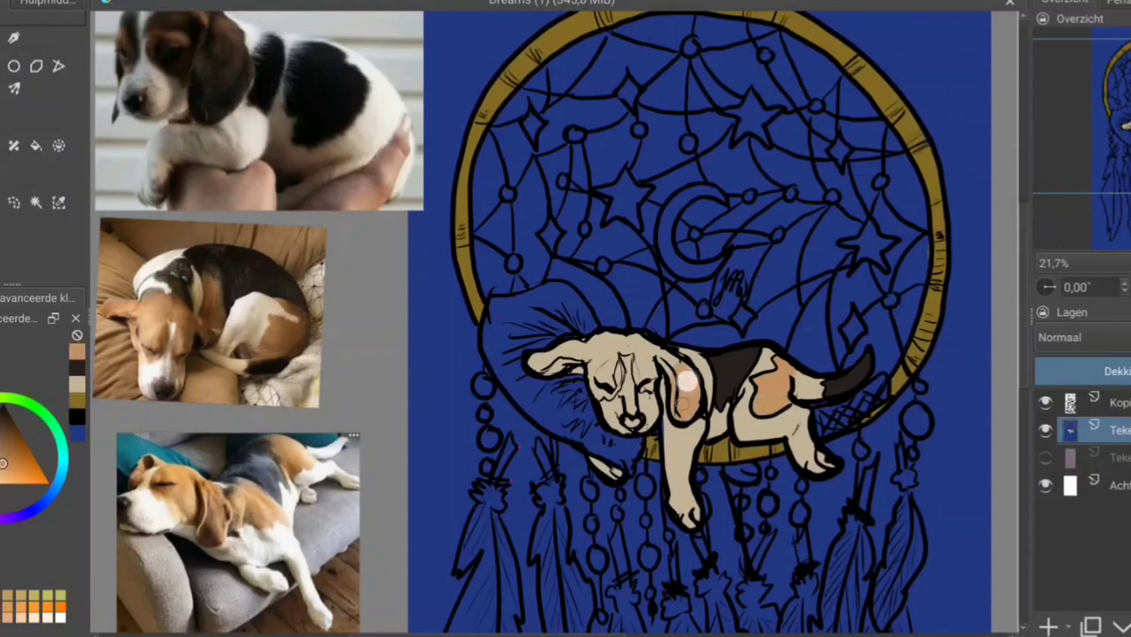
mouse_move(687, 383)
mouse_down()
mouse_move(629, 346)
mouse_move(537, 361)
mouse_move(616, 354)
mouse_up()
click(2, 412)
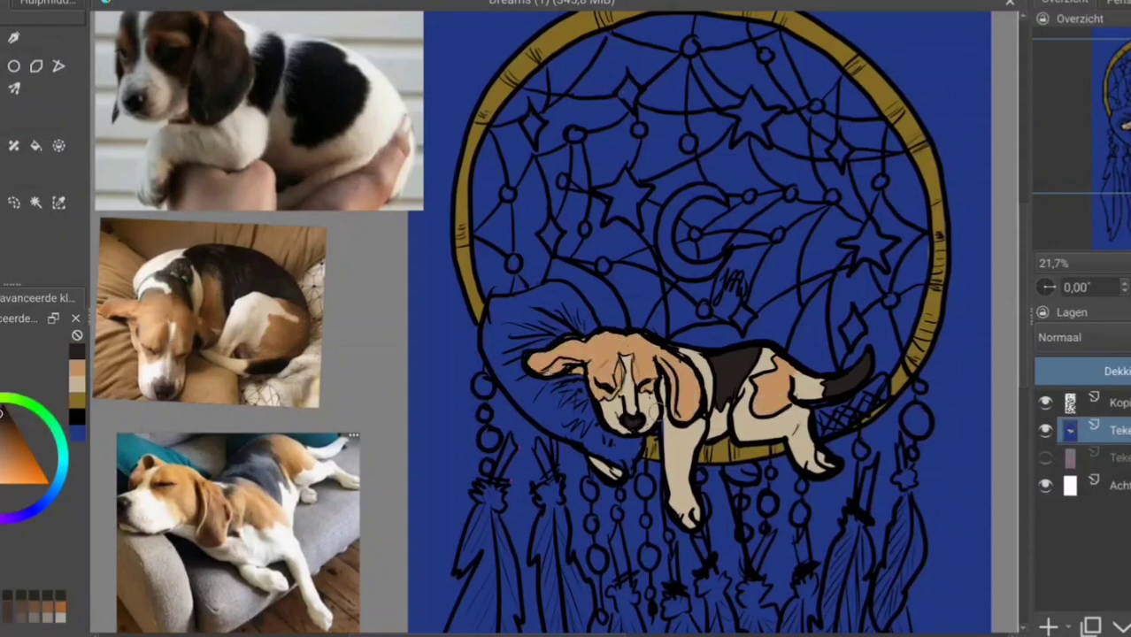
- Paint the crescent moon and the left and upper stars gold-yellow
drag(652, 405, 612, 477)
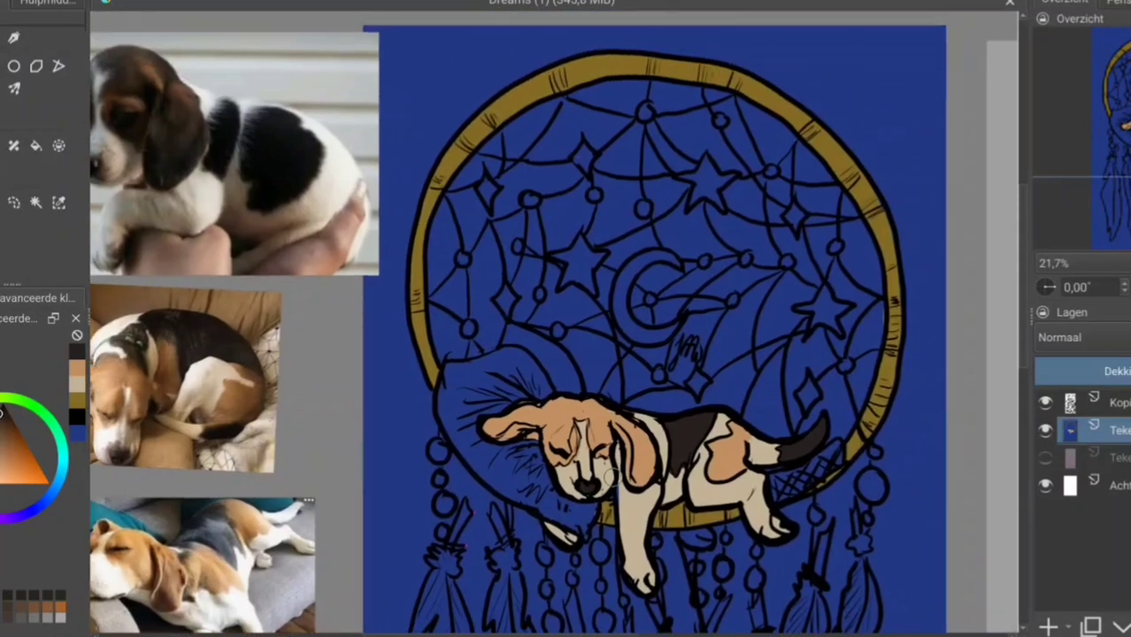
ctrl+click(611, 477)
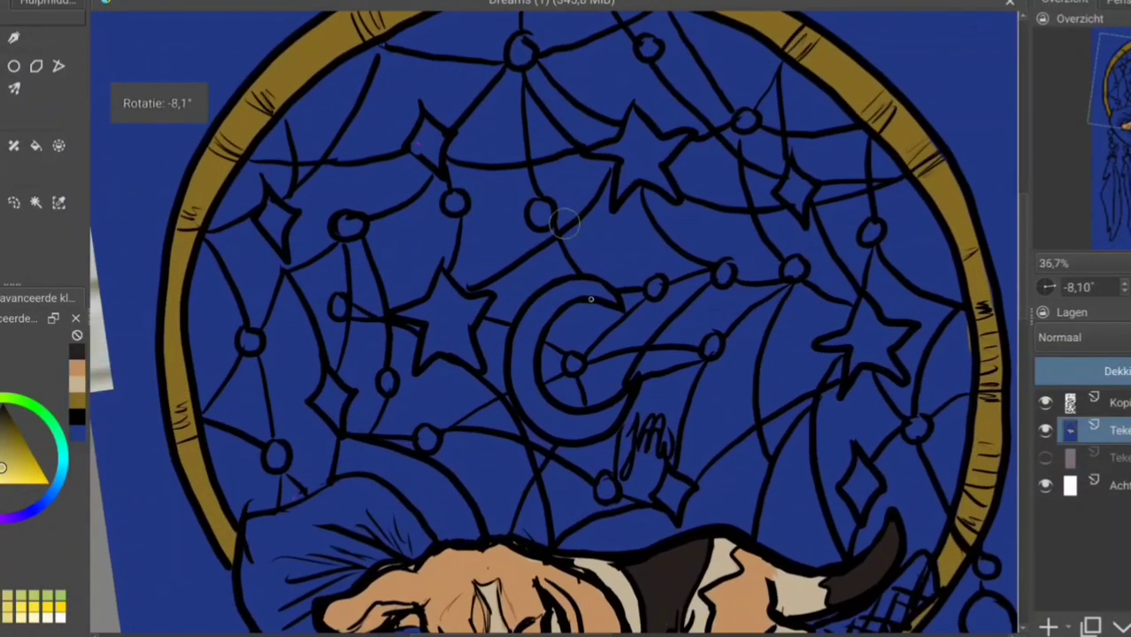
drag(603, 290, 613, 415)
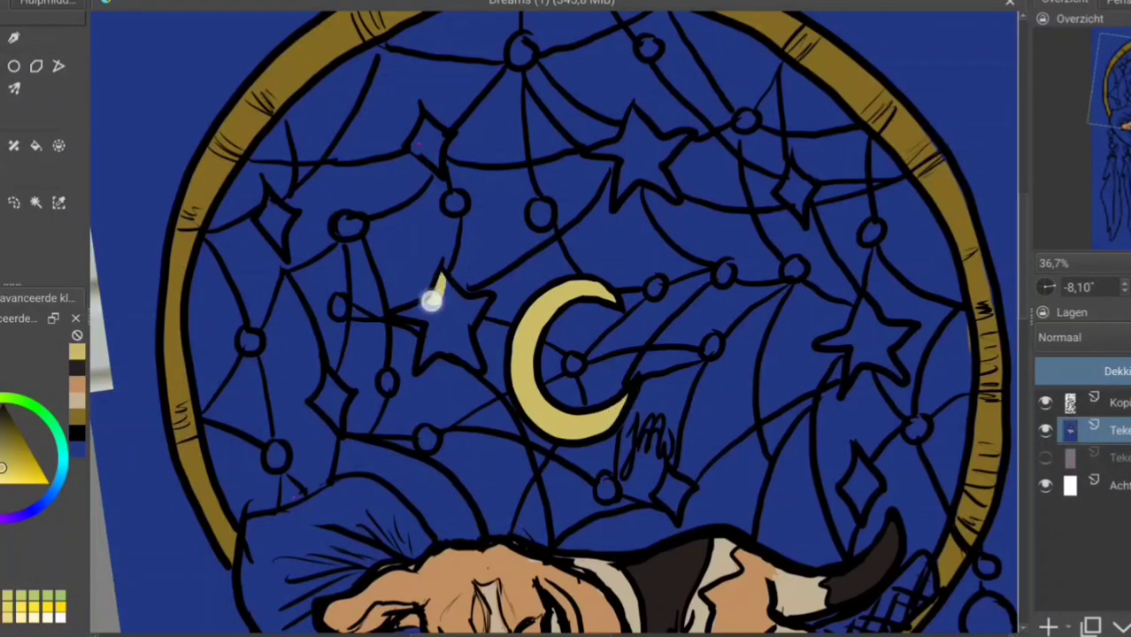
mouse_move(431, 293)
mouse_down()
mouse_move(447, 341)
mouse_move(467, 323)
mouse_up()
mouse_move(613, 149)
mouse_down()
mouse_move(669, 184)
mouse_move(649, 139)
mouse_up()
- Colour the right-hand star and the diamond shapes gold
ctrl+click(423, 379)
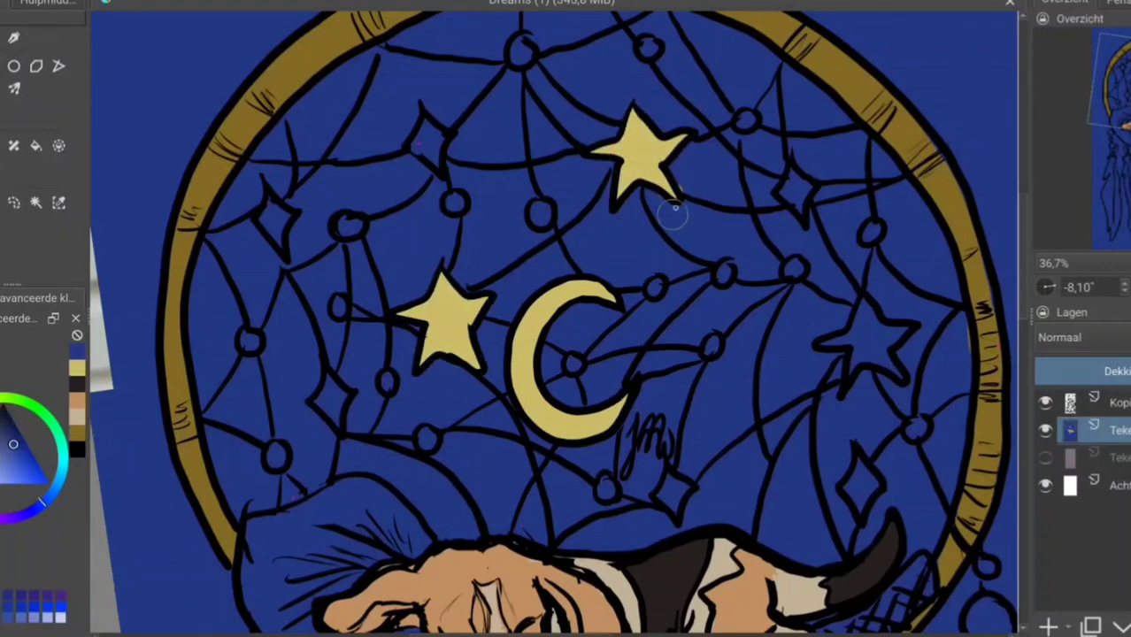
click(77, 368)
mouse_move(861, 312)
mouse_down()
mouse_move(853, 349)
mouse_move(867, 318)
mouse_move(898, 373)
mouse_move(827, 332)
mouse_up()
drag(285, 257, 305, 292)
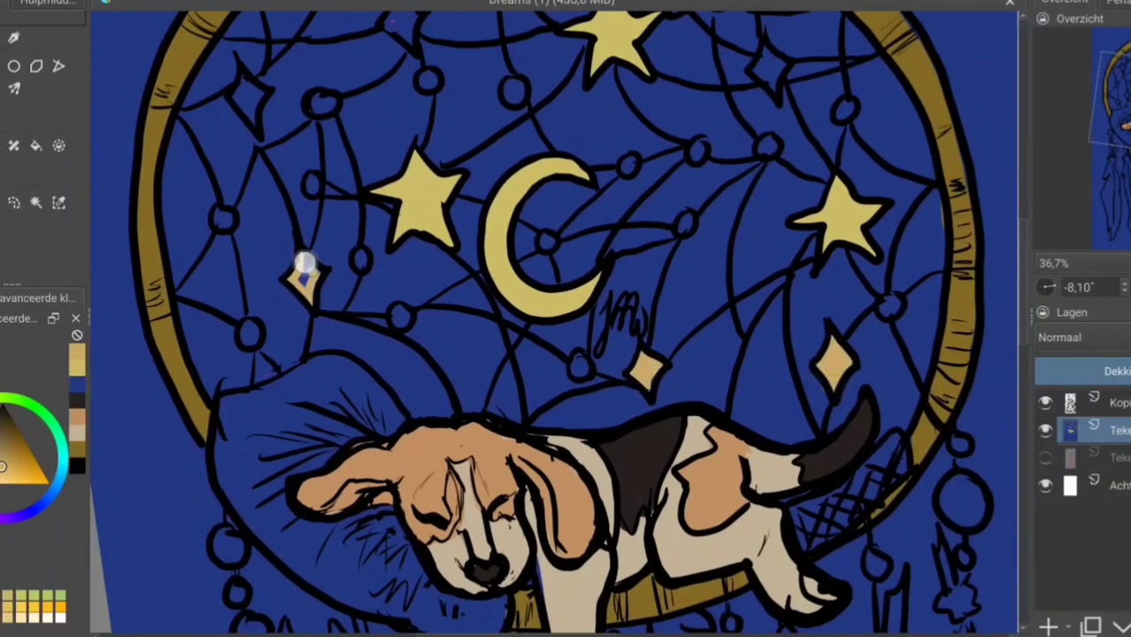
scroll(326, 264, up, 3)
drag(310, 244, 325, 263)
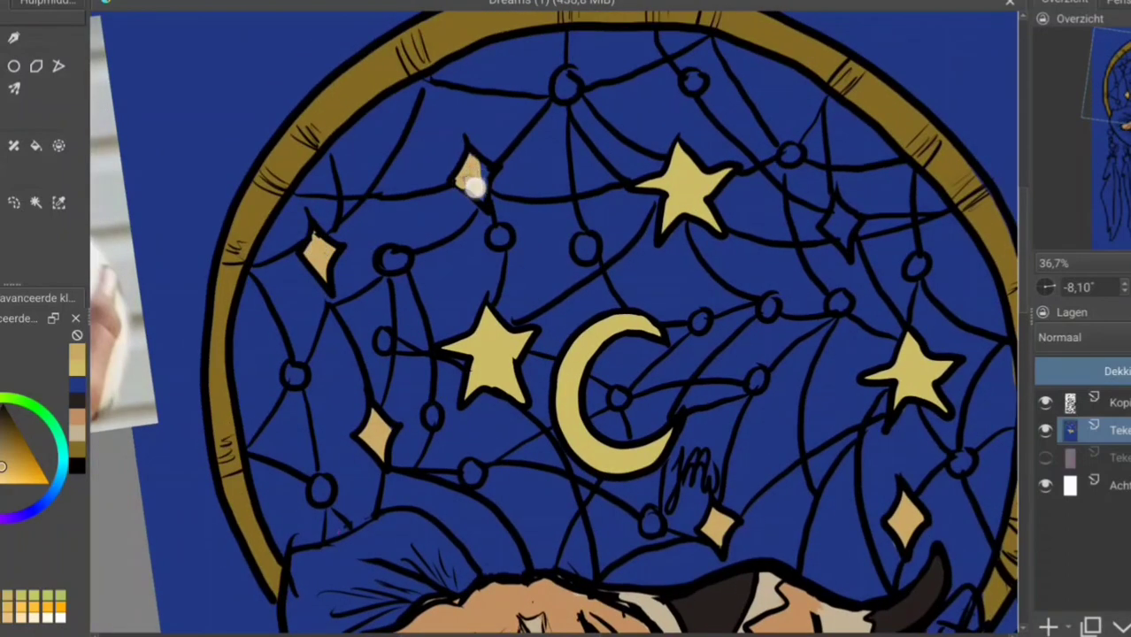
- Paint two web knots peach and the pillow salmon pink
click(8, 609)
drag(388, 255, 396, 262)
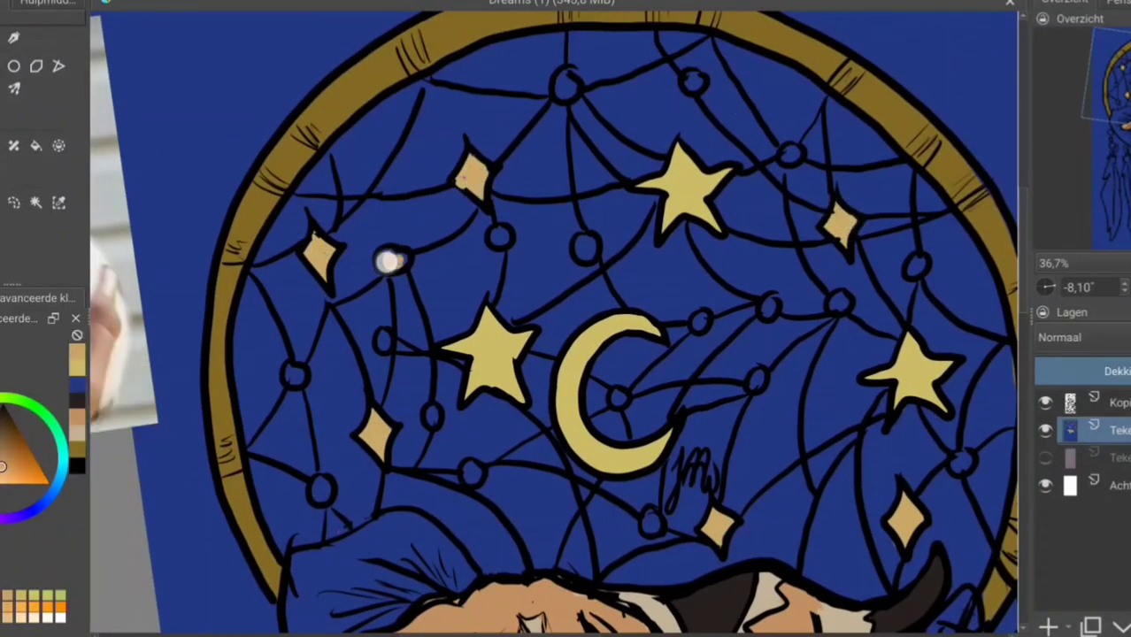
drag(379, 337, 386, 346)
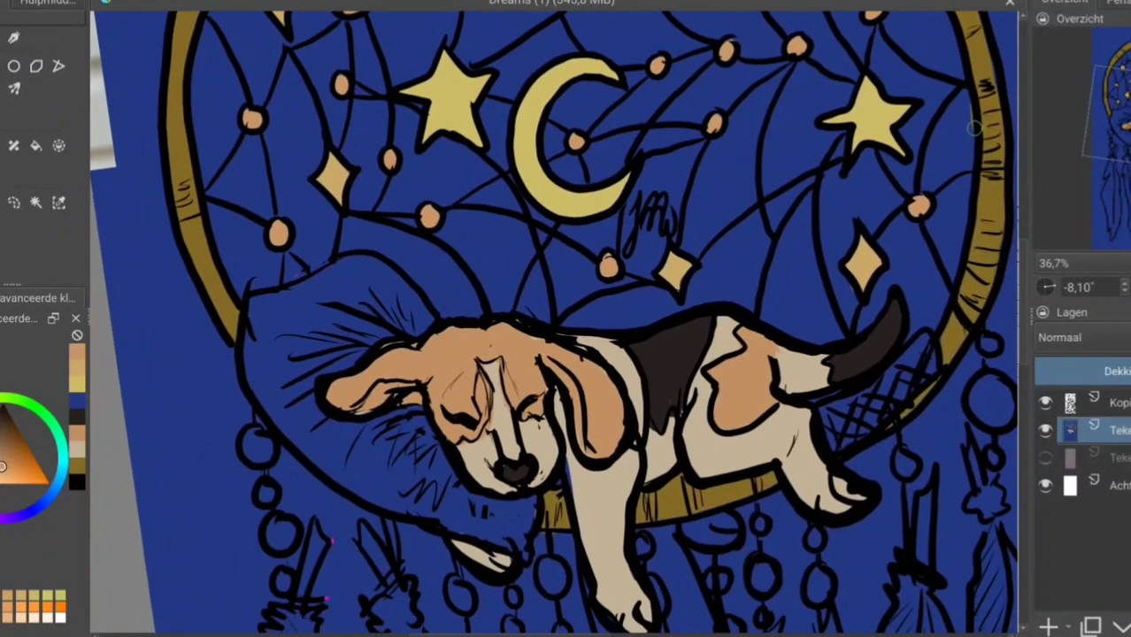
mouse_move(408, 310)
mouse_down()
mouse_move(255, 375)
mouse_move(349, 480)
mouse_move(518, 539)
mouse_move(521, 512)
mouse_move(359, 440)
mouse_move(435, 481)
mouse_move(344, 363)
mouse_move(298, 404)
mouse_move(260, 328)
mouse_move(372, 293)
mouse_move(339, 296)
mouse_up()
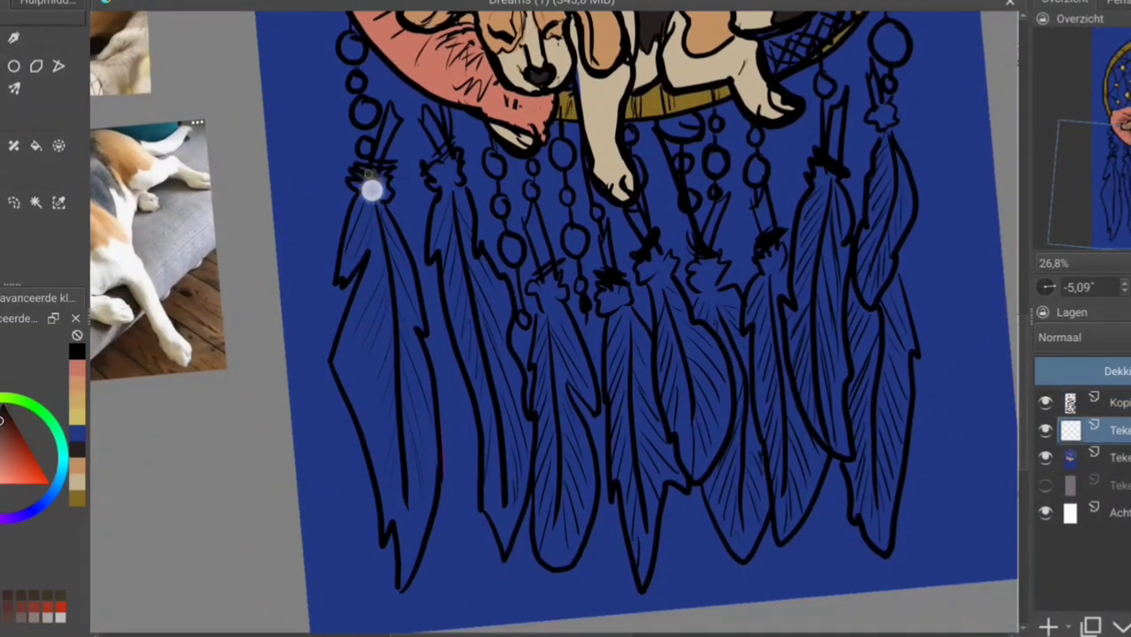
- Fill each hanging feather dark brown, left to right
drag(368, 174, 350, 265)
mouse_move(378, 203)
mouse_down()
mouse_move(336, 367)
mouse_move(388, 230)
mouse_move(404, 334)
mouse_move(363, 397)
mouse_move(399, 465)
mouse_move(429, 397)
mouse_move(373, 456)
mouse_move(412, 518)
mouse_move(405, 447)
mouse_up()
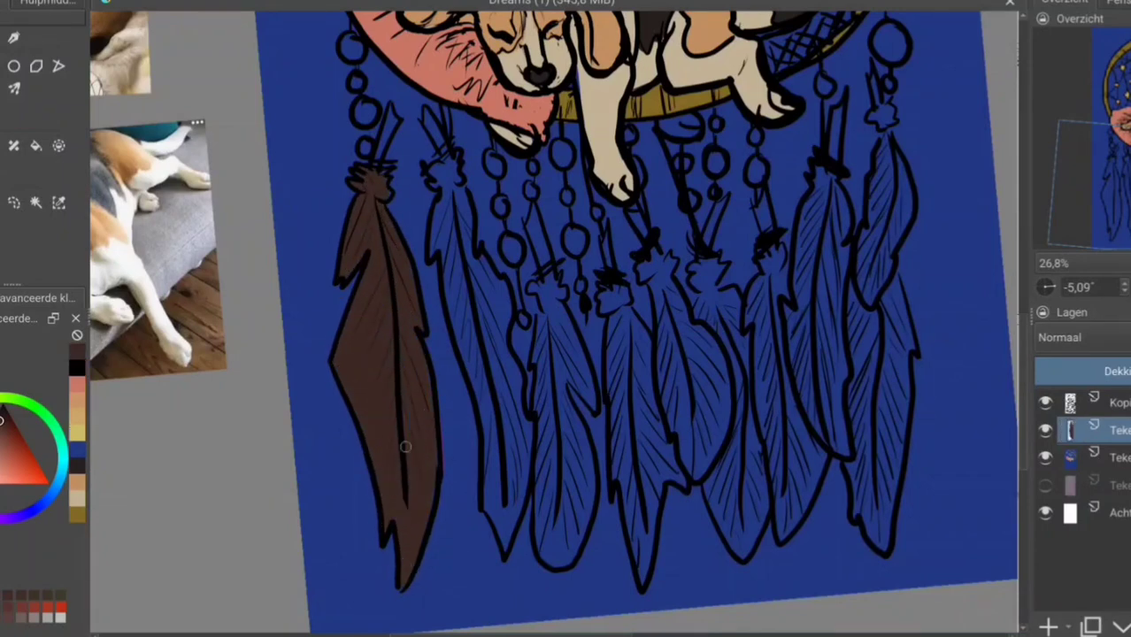
mouse_move(440, 170)
mouse_down()
mouse_move(452, 278)
mouse_move(489, 285)
mouse_move(469, 351)
mouse_move(488, 492)
mouse_move(505, 353)
mouse_move(523, 424)
mouse_move(503, 494)
mouse_up()
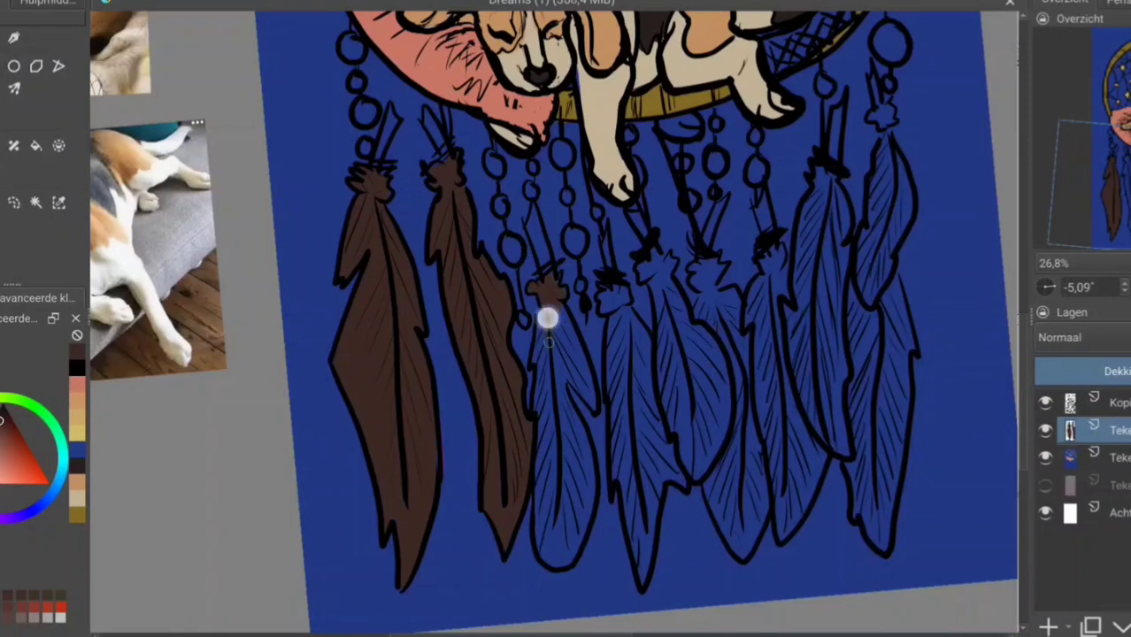
mouse_move(548, 319)
mouse_down()
mouse_move(533, 358)
mouse_move(583, 382)
mouse_move(596, 409)
mouse_move(555, 463)
mouse_move(560, 442)
mouse_move(580, 503)
mouse_move(538, 551)
mouse_move(585, 527)
mouse_up()
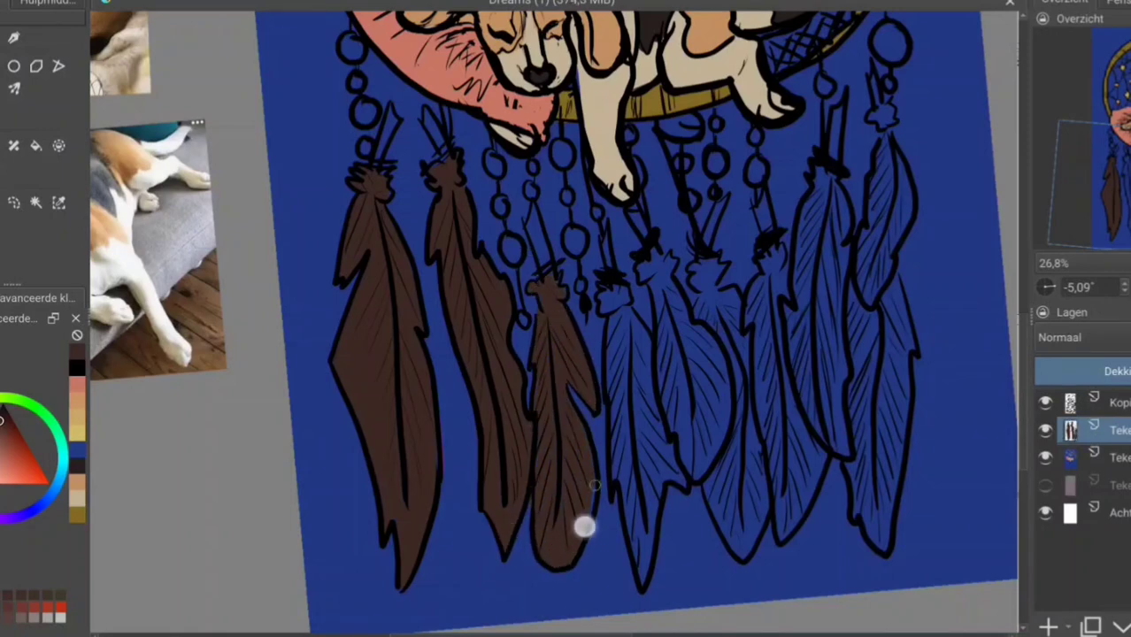
mouse_move(601, 287)
mouse_down()
mouse_move(548, 284)
mouse_move(591, 397)
mouse_move(561, 464)
mouse_move(592, 556)
mouse_move(613, 449)
mouse_move(595, 257)
mouse_move(613, 320)
mouse_move(631, 316)
mouse_move(652, 362)
mouse_move(667, 439)
mouse_up()
mouse_move(641, 278)
mouse_down()
mouse_move(679, 369)
mouse_move(657, 466)
mouse_move(677, 489)
mouse_move(763, 476)
mouse_up()
mouse_move(769, 177)
mouse_down()
mouse_move(823, 169)
mouse_move(856, 210)
mouse_move(853, 334)
mouse_move(798, 467)
mouse_move(770, 455)
mouse_up()
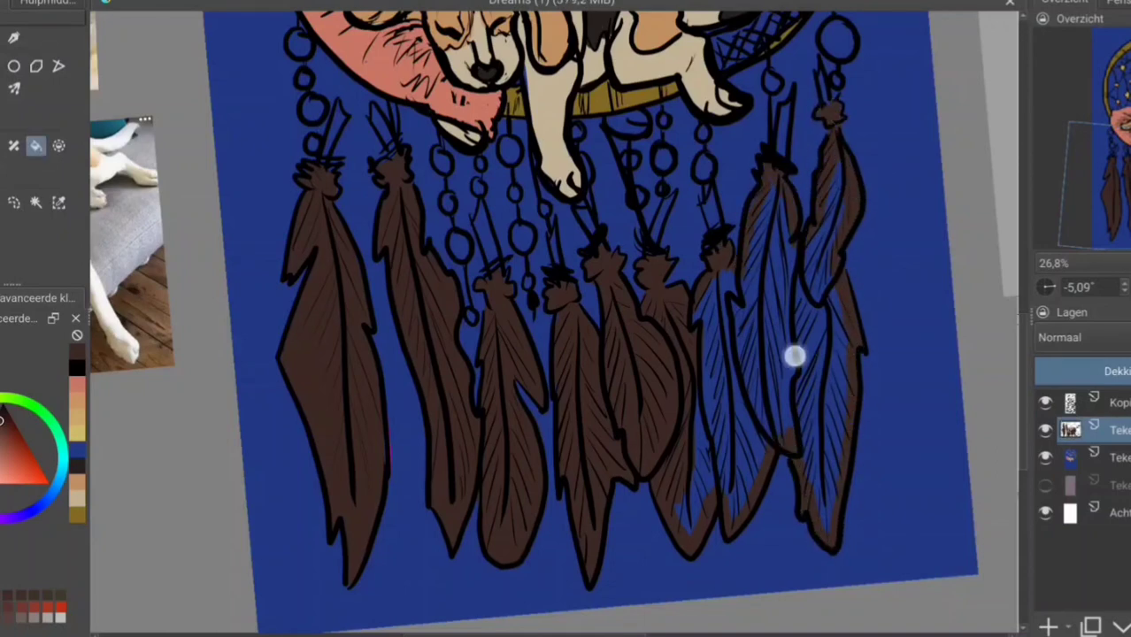
drag(794, 356, 797, 461)
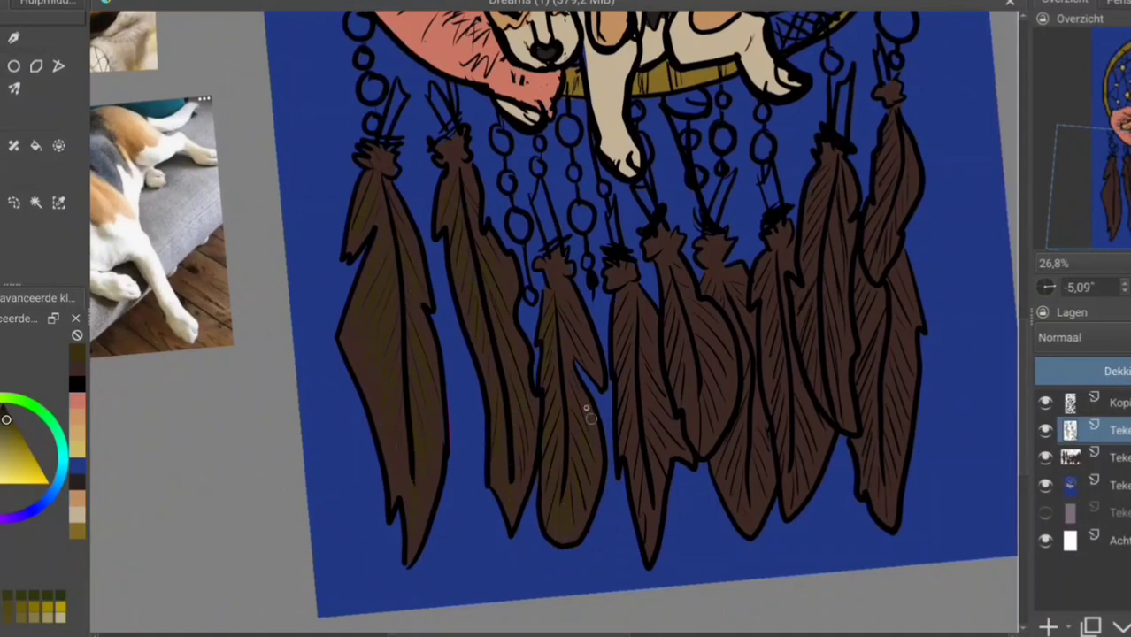
- Add darker shading strokes down the middle and right-hand feathers
drag(629, 331, 653, 437)
drag(673, 299, 699, 369)
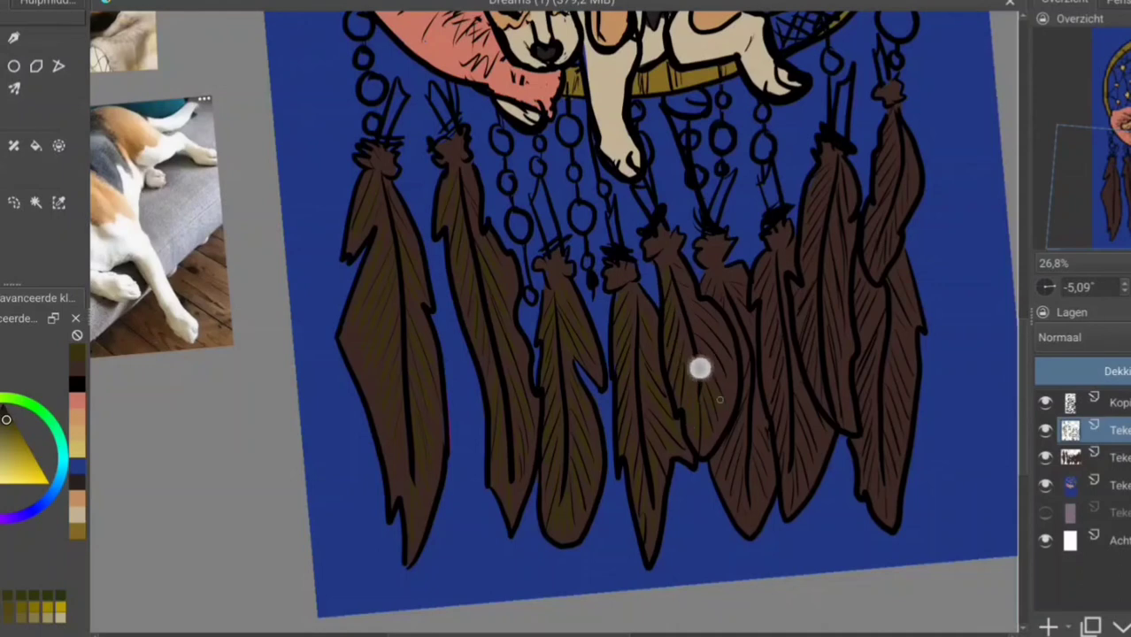
mouse_move(741, 325)
mouse_down()
mouse_move(758, 435)
mouse_move(767, 408)
mouse_up()
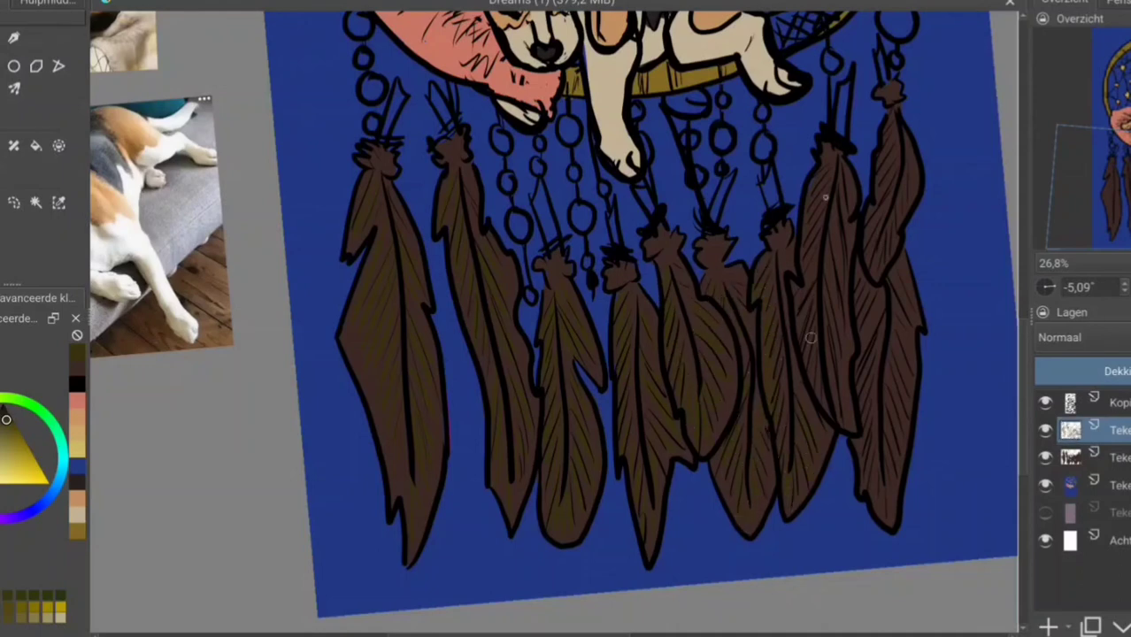
drag(895, 176, 862, 290)
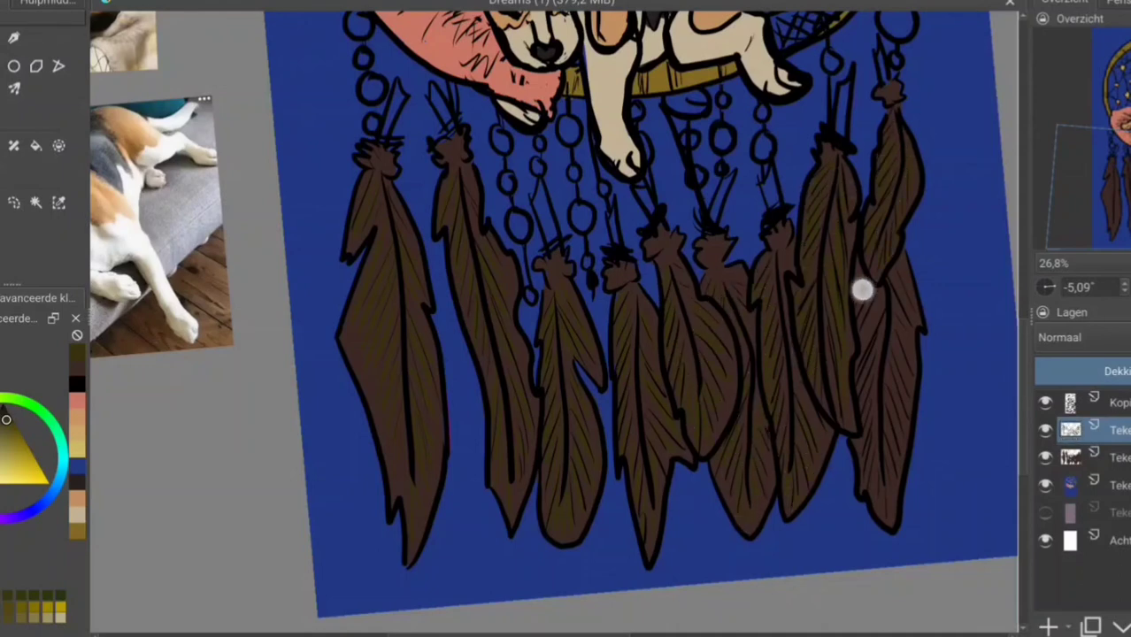
drag(928, 275, 954, 327)
- On a new layer, hatch yellow highlights on the first three feathers
click(60, 609)
click(1047, 625)
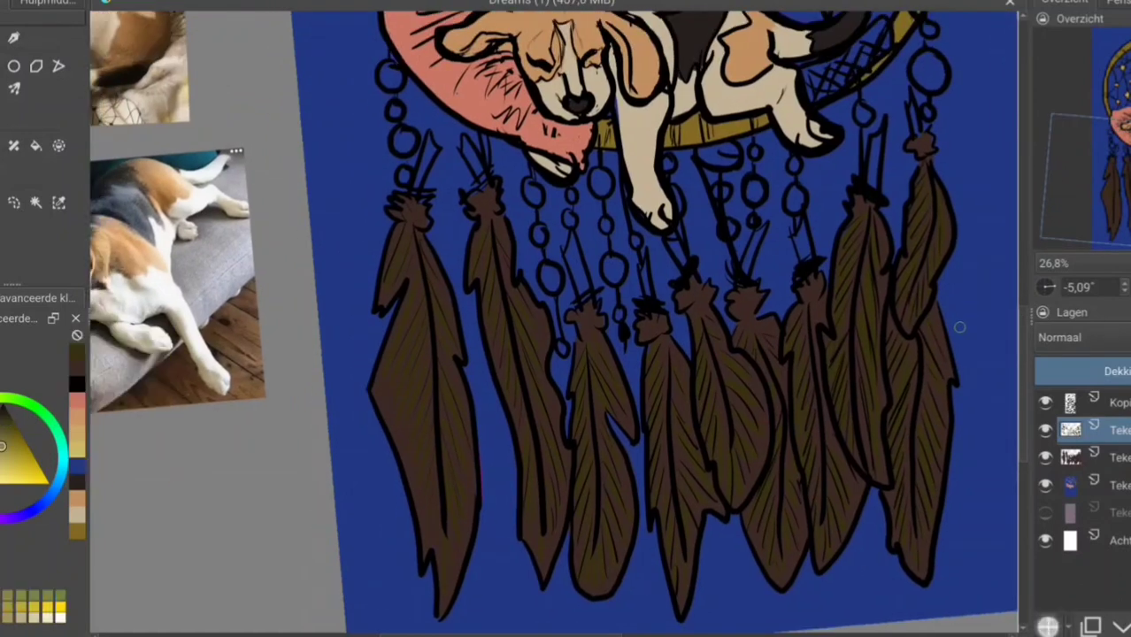
mouse_move(394, 230)
mouse_down()
mouse_move(411, 276)
mouse_move(409, 400)
mouse_move(464, 523)
mouse_up()
drag(434, 417, 442, 323)
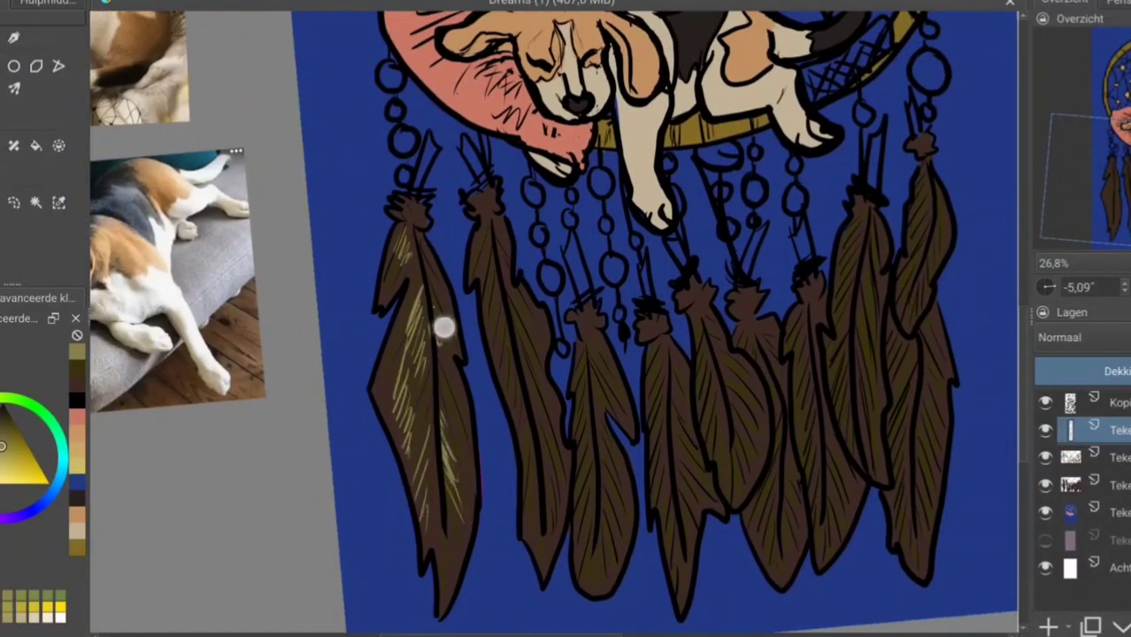
drag(478, 257, 497, 356)
drag(523, 451, 552, 526)
mouse_move(544, 416)
mouse_down()
mouse_move(538, 346)
mouse_move(591, 416)
mouse_up()
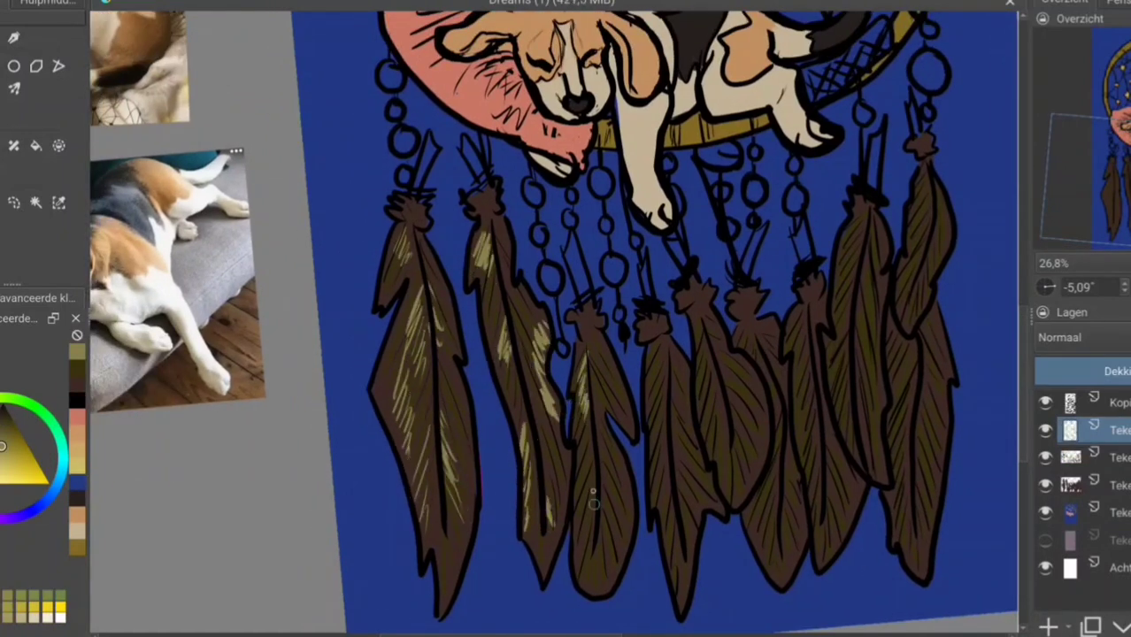
drag(618, 552, 625, 488)
- Hatch yellow highlights on the fourth through rightmost feathers
drag(646, 323, 657, 394)
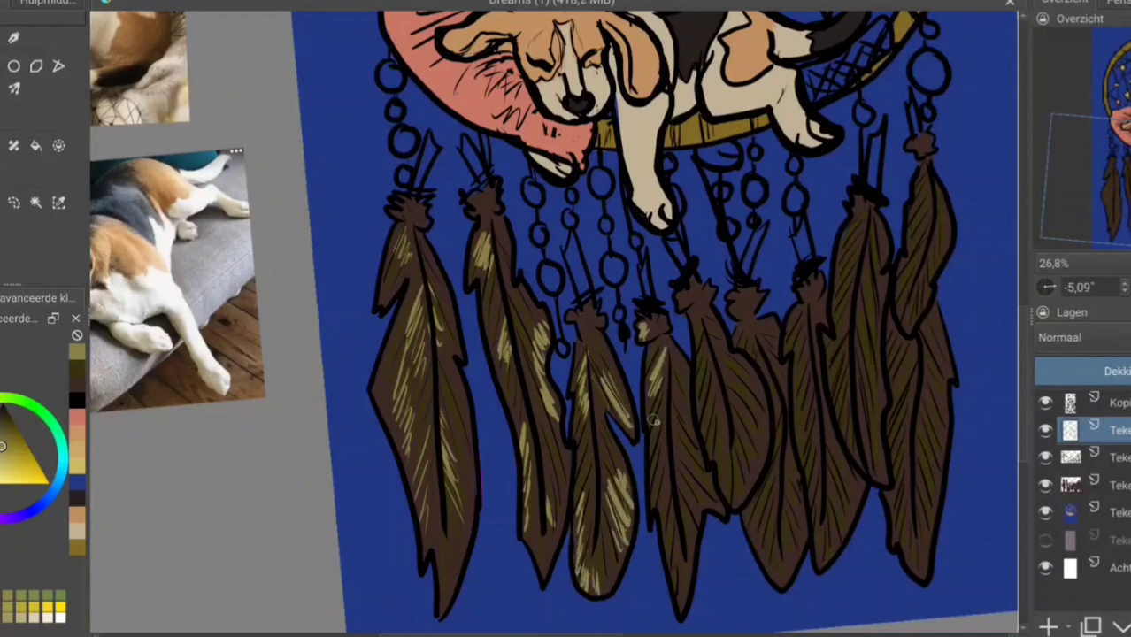
drag(656, 447, 678, 602)
drag(693, 487, 695, 409)
drag(701, 456, 715, 354)
drag(733, 416, 748, 293)
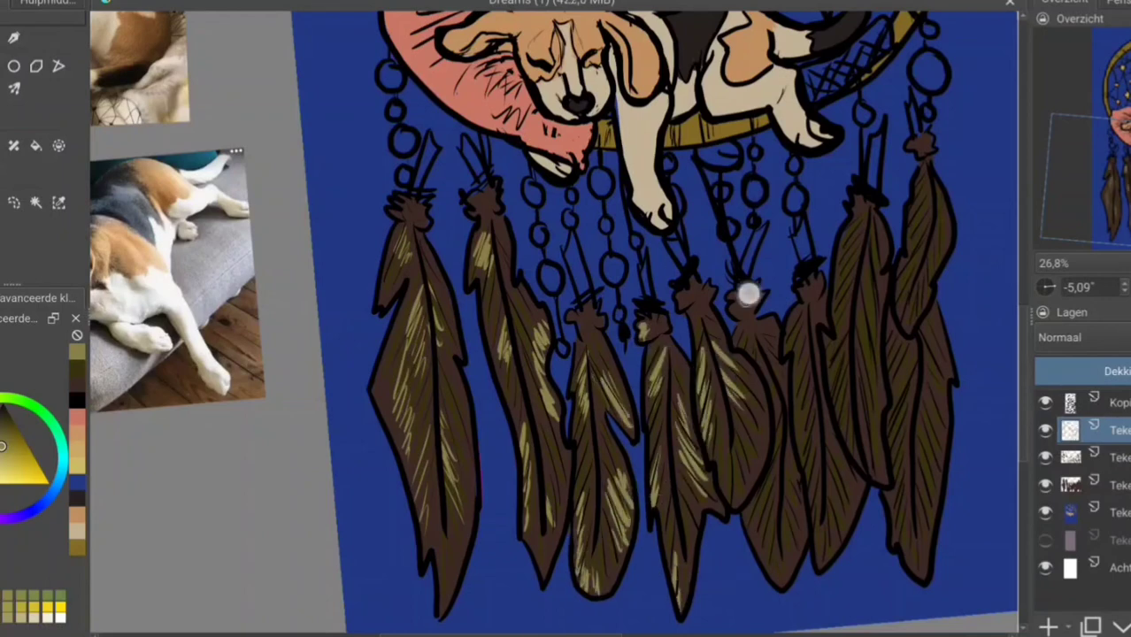
drag(799, 337, 801, 466)
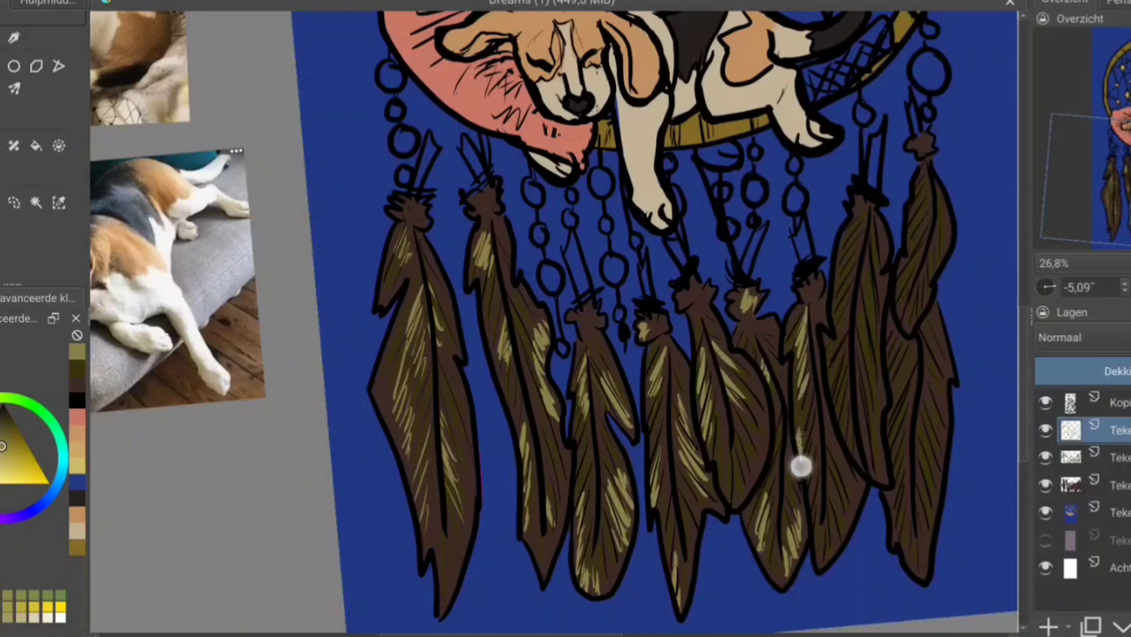
drag(848, 330, 839, 379)
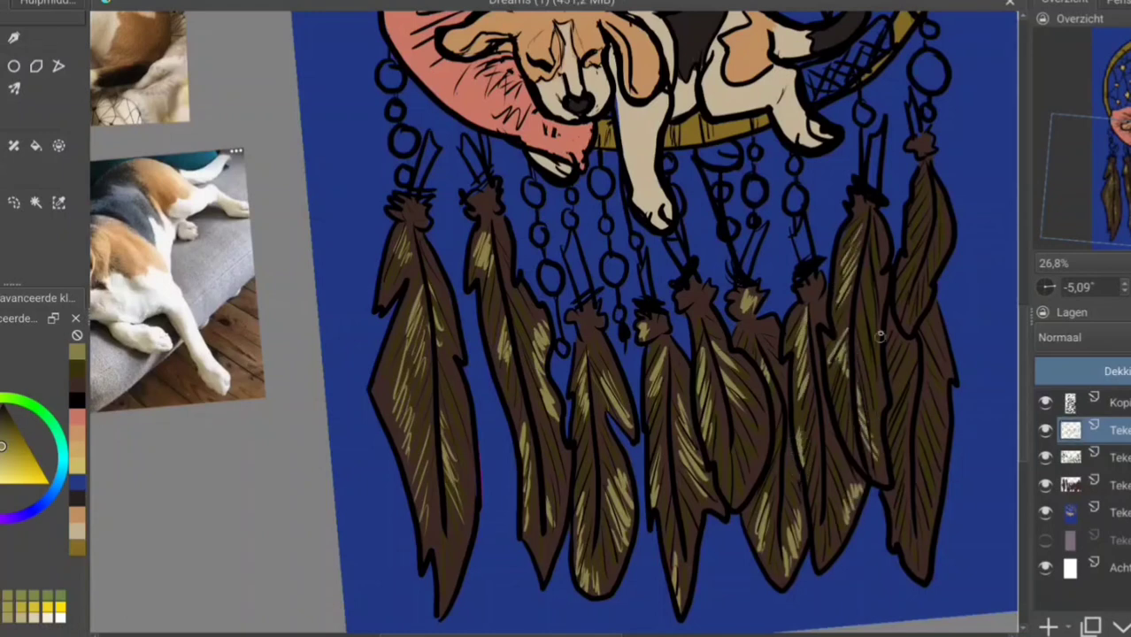
drag(930, 155, 911, 267)
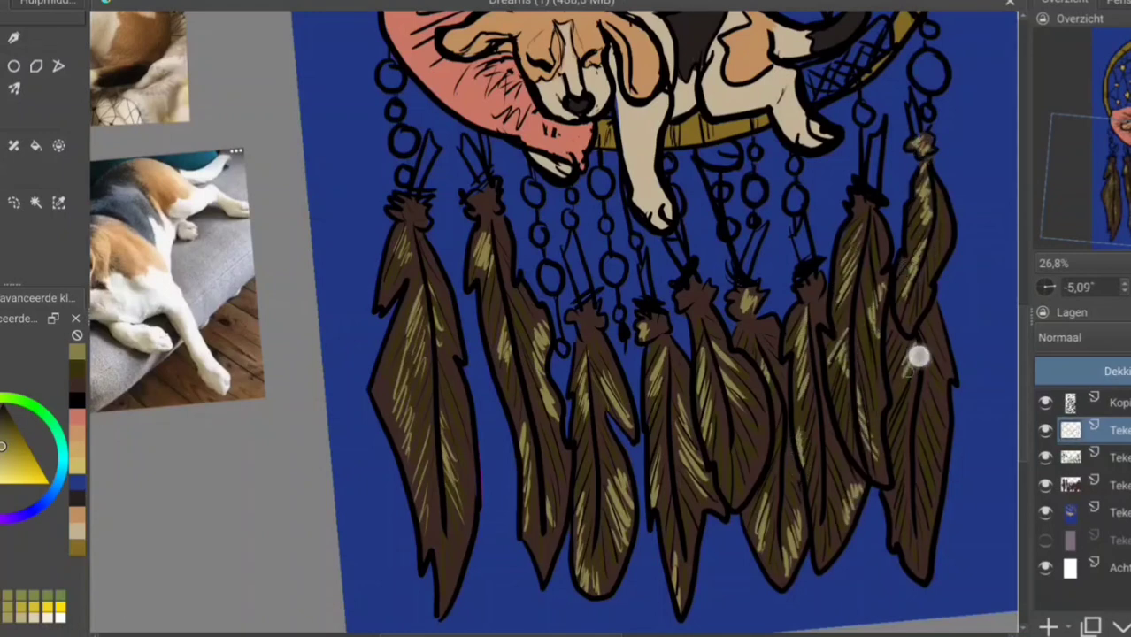
mouse_move(919, 356)
mouse_down()
mouse_move(894, 495)
mouse_move(923, 533)
mouse_up()
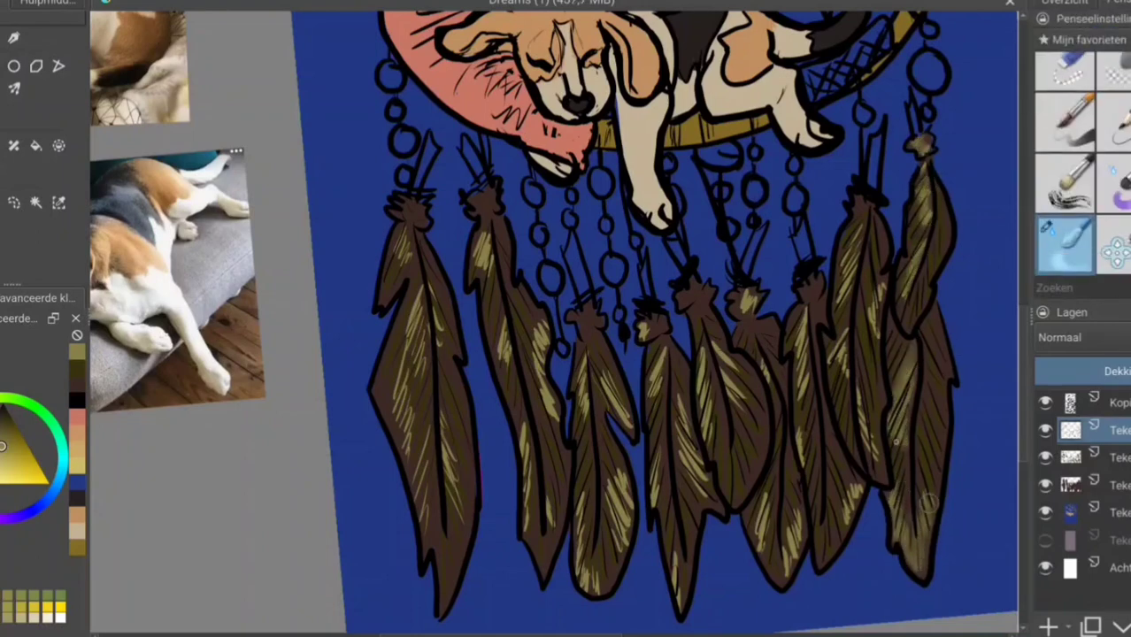
- Brush soft darker shading across the right-hand feathers
drag(930, 501, 850, 336)
mouse_move(850, 265)
mouse_down()
mouse_move(846, 522)
mouse_move(783, 576)
mouse_move(748, 300)
mouse_move(649, 498)
mouse_move(642, 328)
mouse_move(589, 425)
mouse_move(580, 553)
mouse_move(480, 263)
mouse_move(403, 367)
mouse_move(436, 503)
mouse_move(457, 242)
mouse_up()
scroll(456, 408, down, 3)
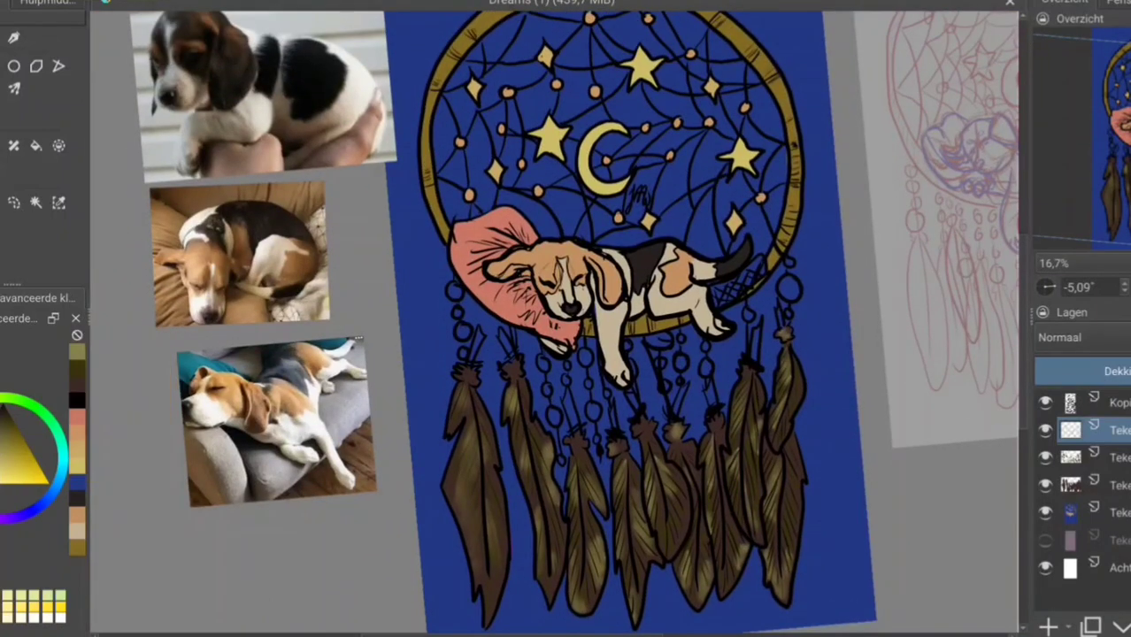
scroll(809, 335, up, 3)
- Pick a fine brush and draw a pale quill line down each feather
click(1120, 3)
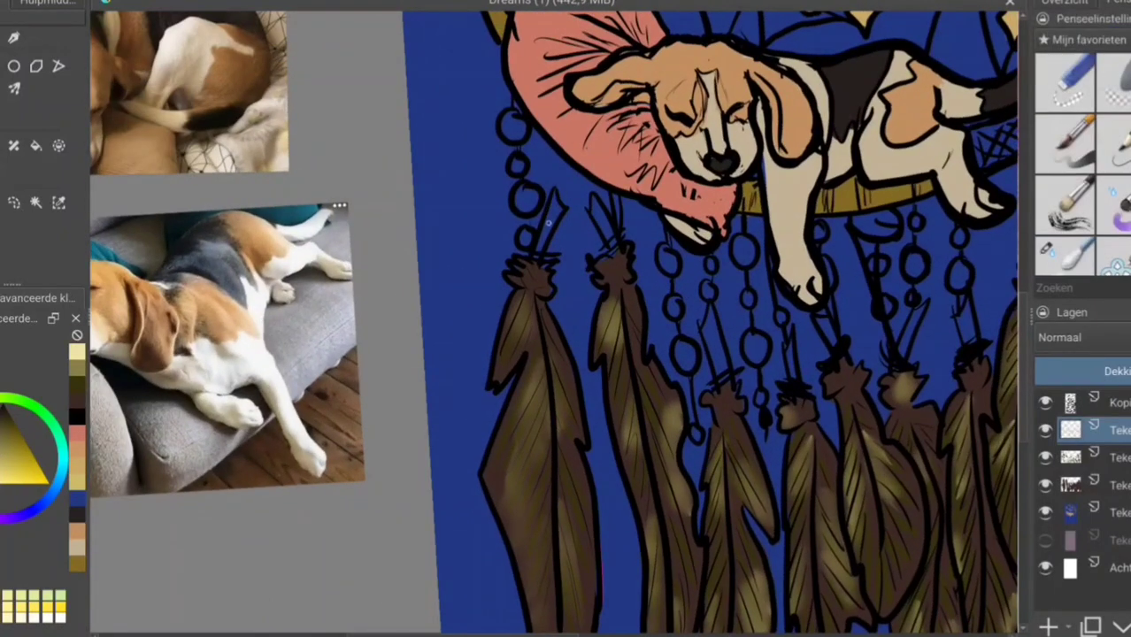
drag(704, 333, 728, 379)
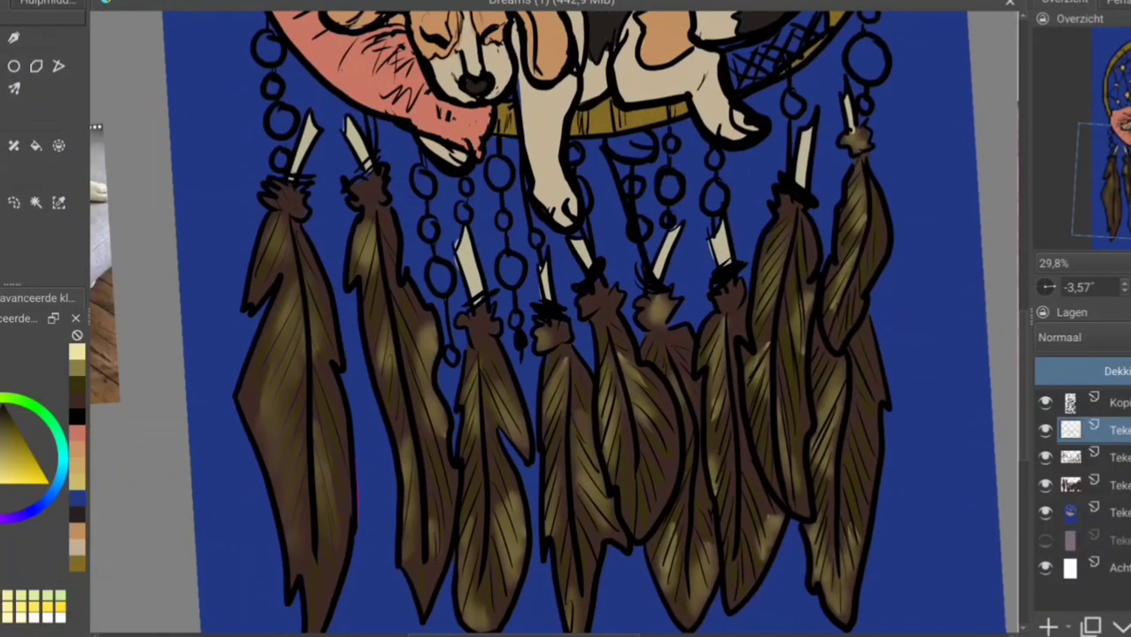
drag(287, 187, 315, 537)
drag(363, 173, 424, 497)
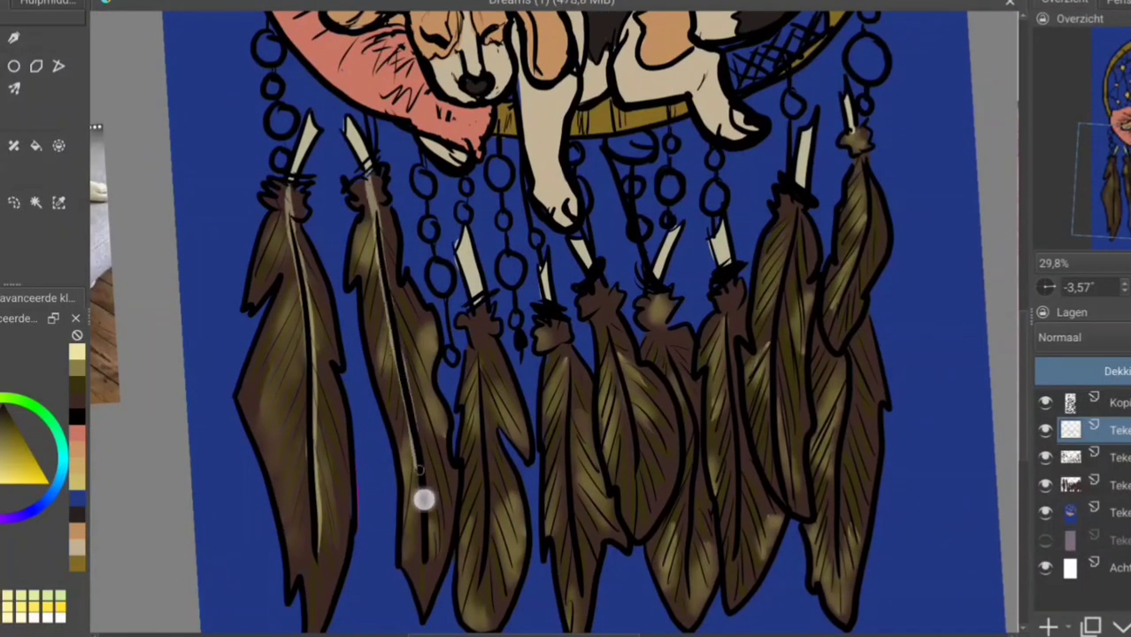
drag(479, 301, 487, 566)
drag(551, 320, 577, 589)
drag(589, 279, 638, 489)
mouse_move(656, 292)
mouse_down()
mouse_move(697, 412)
mouse_move(708, 580)
mouse_up()
drag(713, 292, 740, 513)
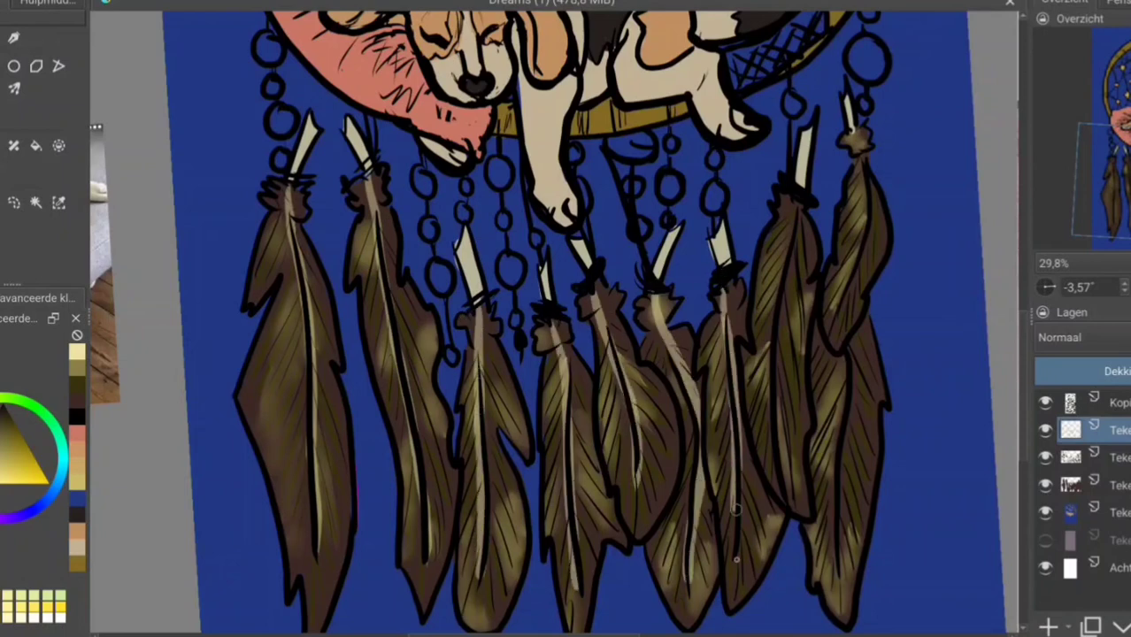
drag(793, 202, 781, 478)
drag(860, 142, 836, 584)
- With a different brush, retrace and darken every feather's quill line
click(1117, 2)
drag(318, 557, 283, 212)
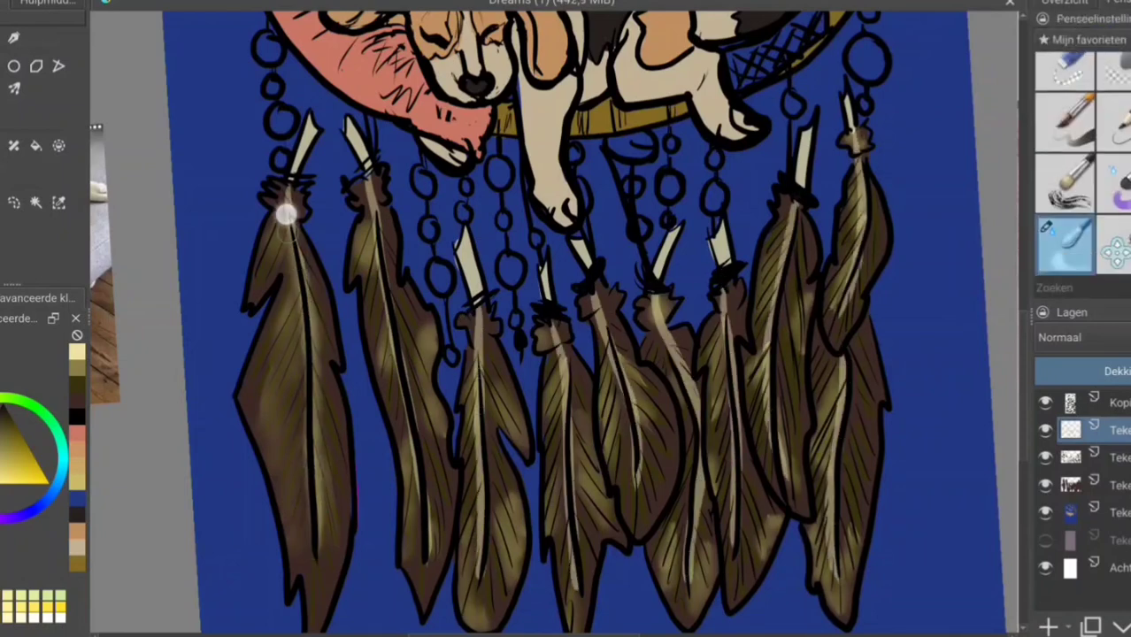
drag(434, 567, 378, 230)
drag(488, 571, 473, 301)
drag(576, 593, 551, 321)
drag(635, 487, 589, 279)
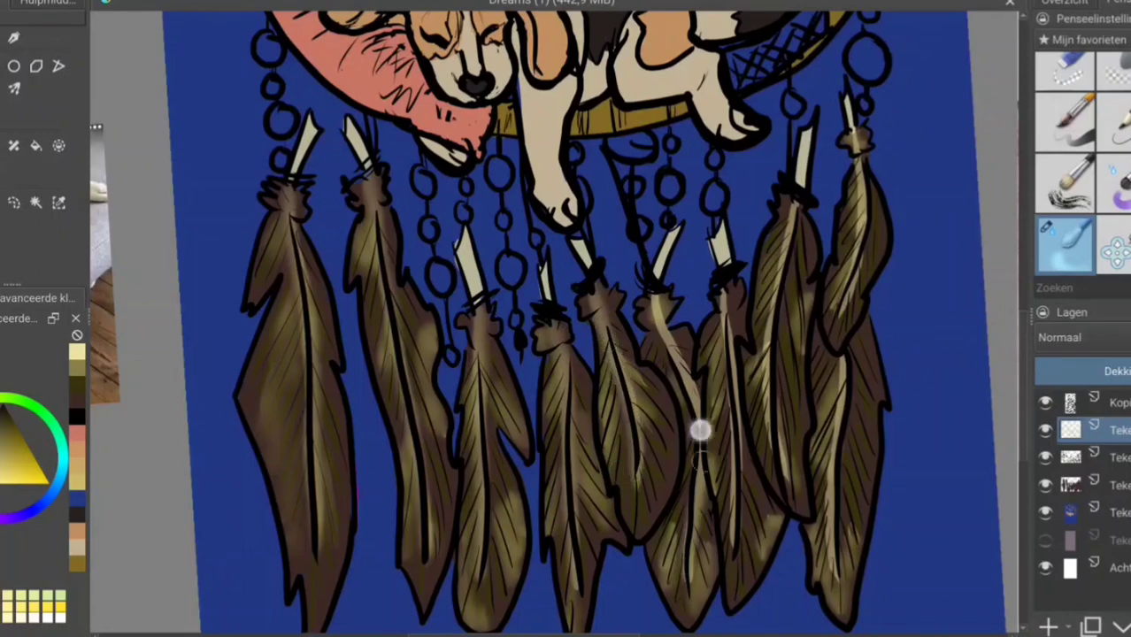
drag(702, 430, 657, 292)
drag(737, 540, 725, 281)
drag(782, 478, 793, 204)
drag(827, 519, 861, 149)
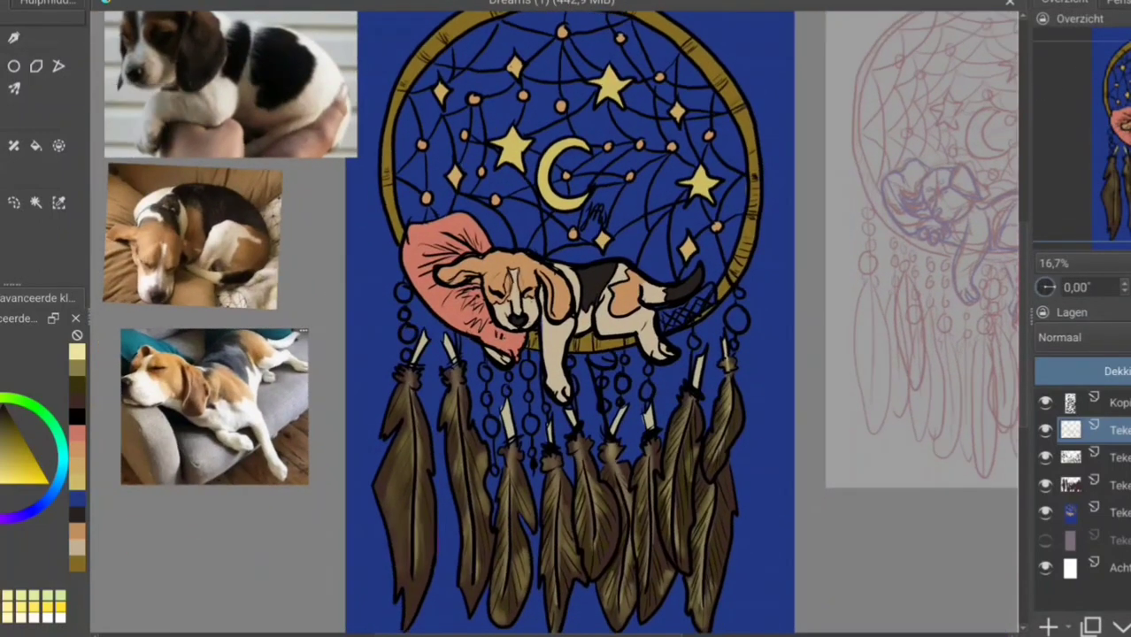
- Colour the six beads on the hanging chains light blue
scroll(589, 357, up, 3)
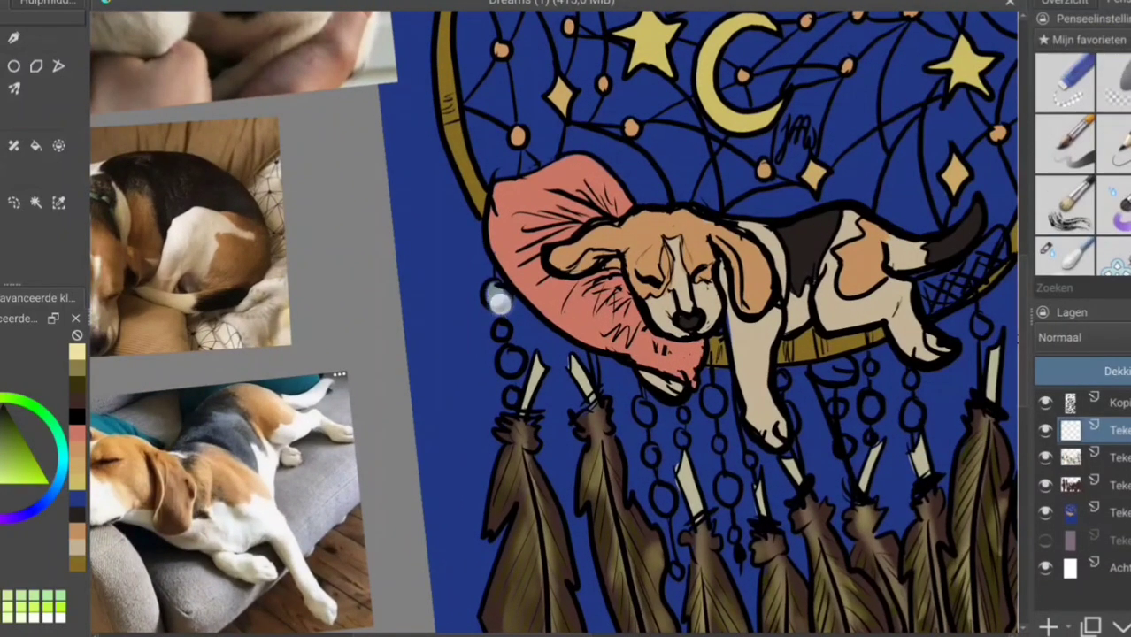
click(511, 360)
click(643, 413)
click(651, 452)
click(661, 491)
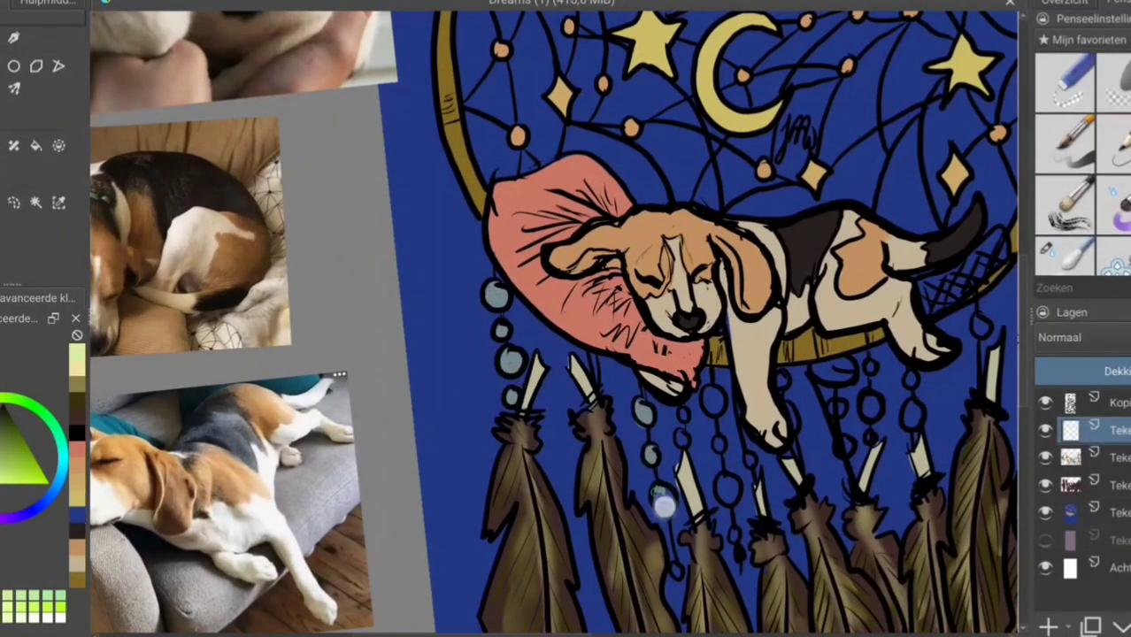
click(714, 398)
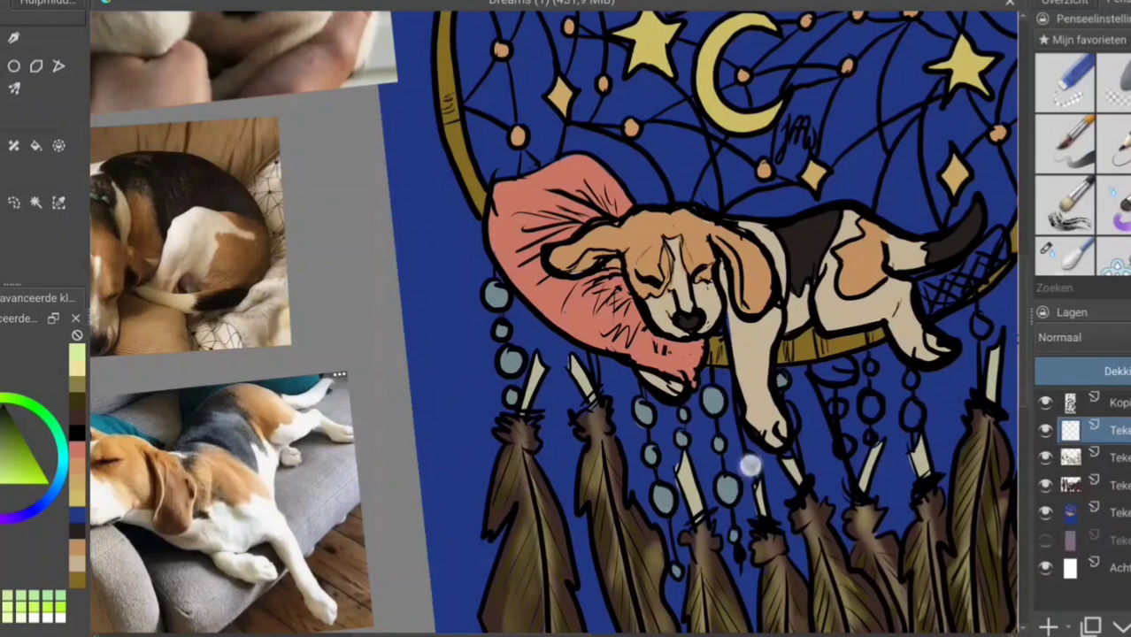
click(834, 371)
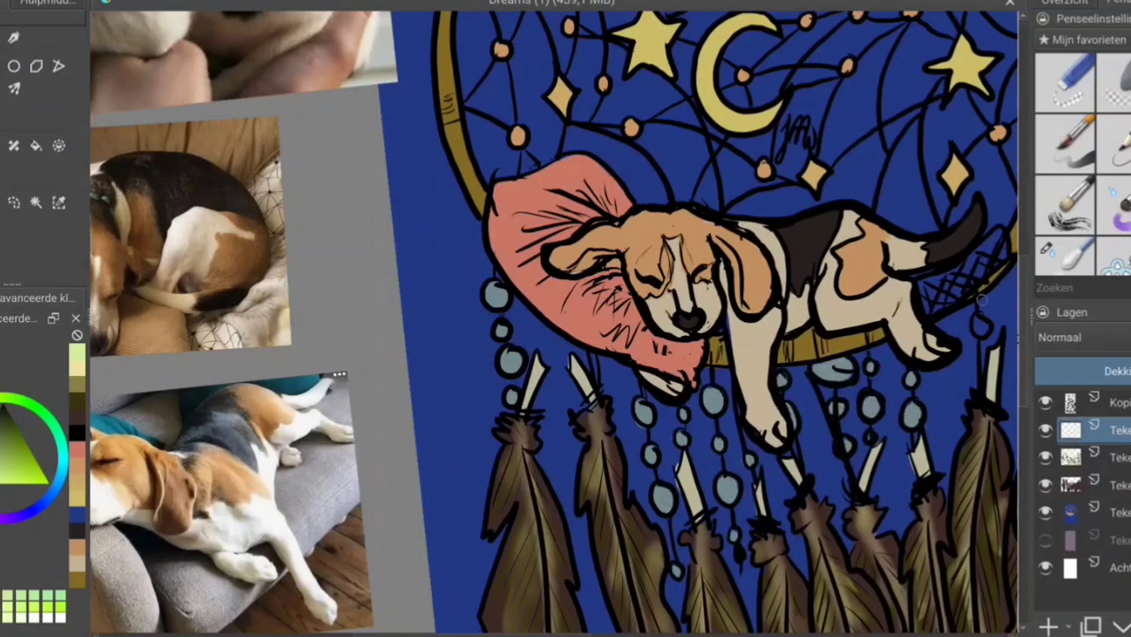
- Tint the net beside the beagle's tail blue, then select the background layer
drag(980, 301, 726, 330)
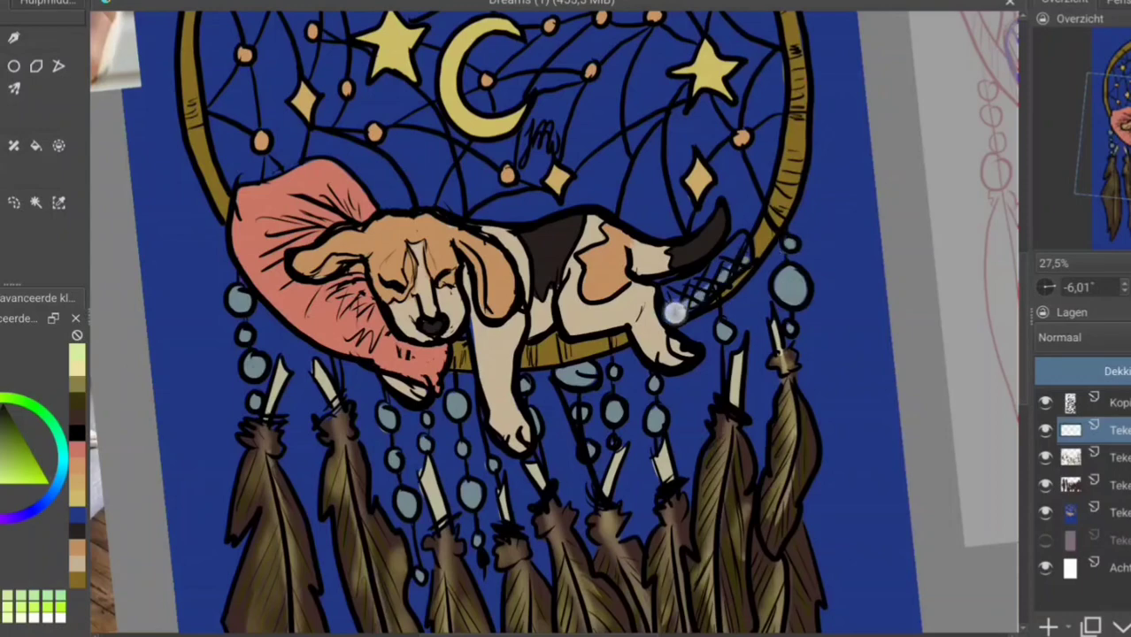
drag(746, 240, 690, 288)
drag(567, 318, 646, 522)
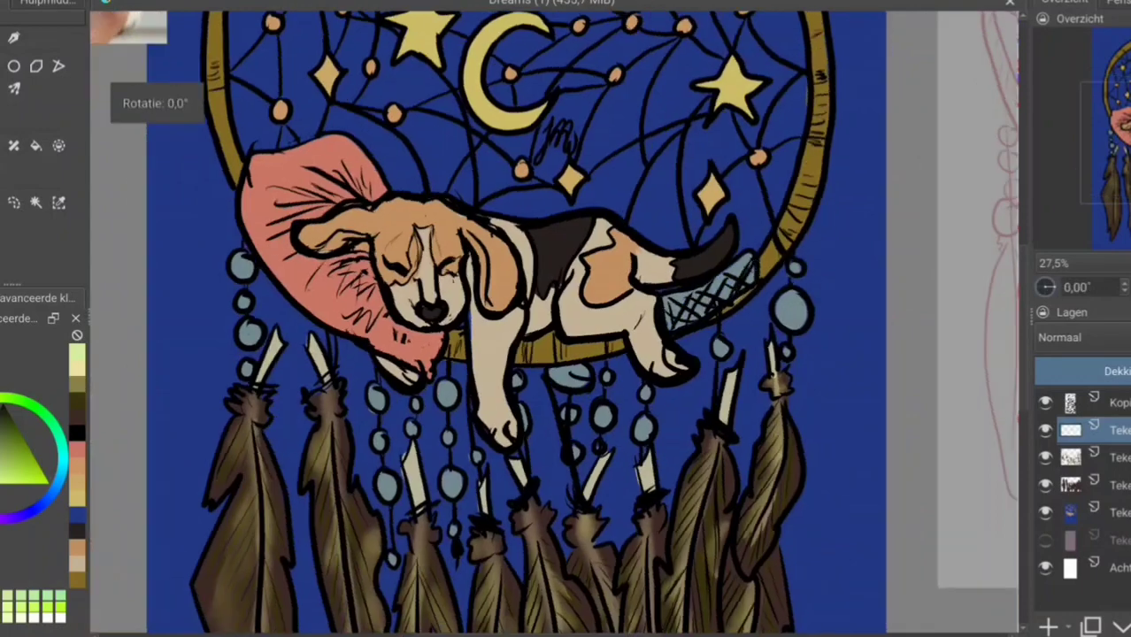
click(1098, 513)
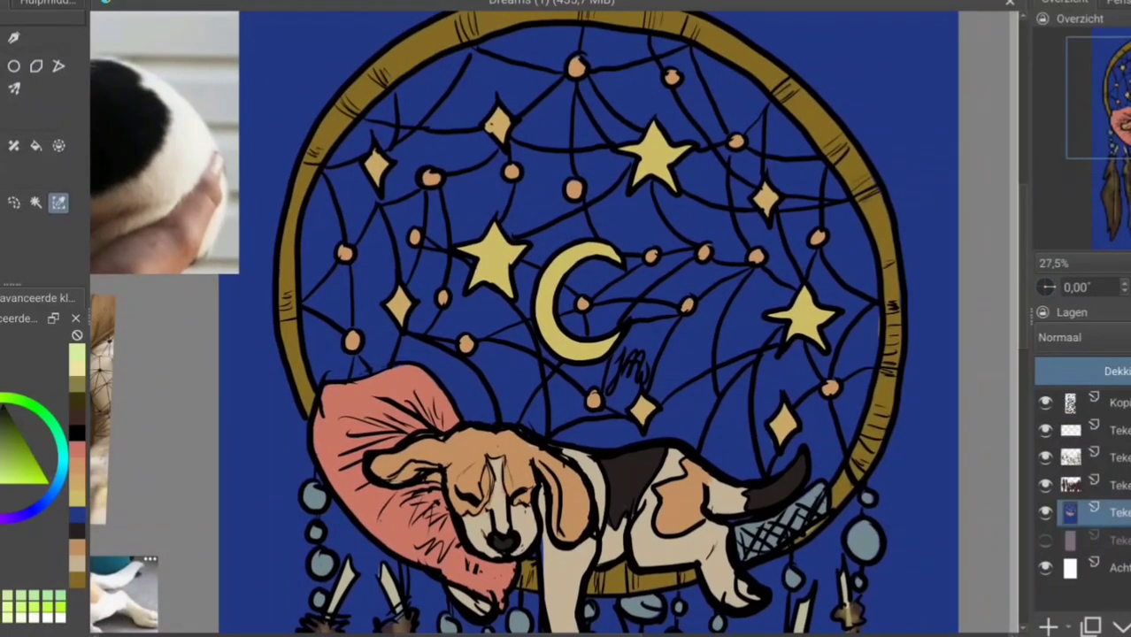
- Within the artwork selection, shade the web interior light blue on a new layer
ctrl+click(1071, 513)
click(1048, 626)
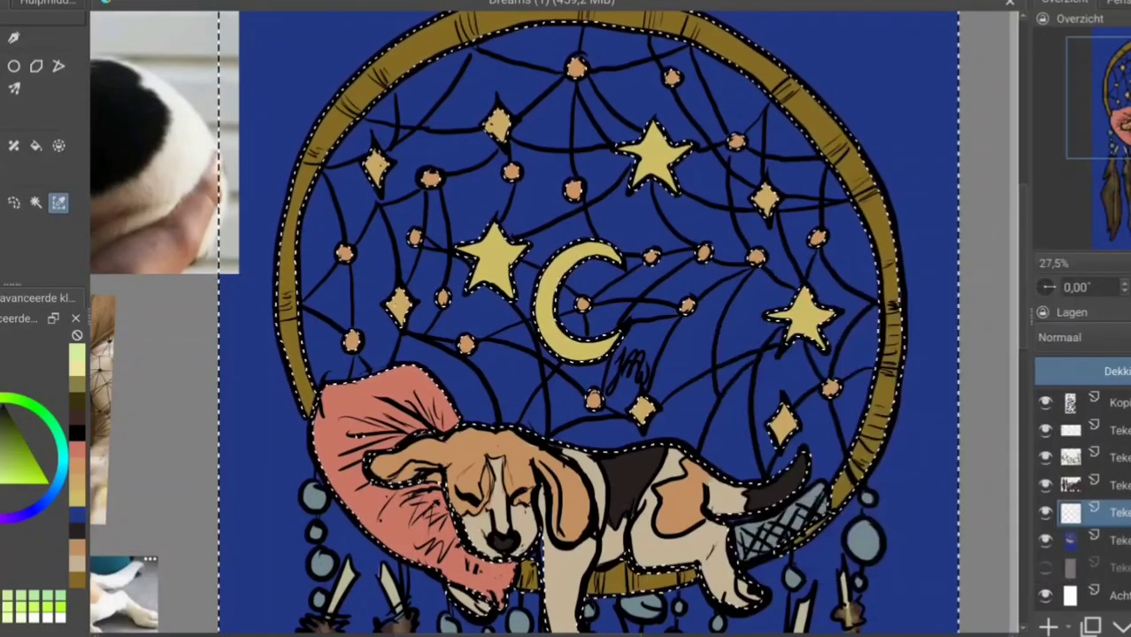
click(4, 445)
mouse_move(620, 40)
mouse_down()
mouse_move(323, 371)
mouse_move(770, 114)
mouse_move(831, 438)
mouse_move(432, 113)
mouse_move(329, 283)
mouse_move(518, 109)
mouse_move(779, 177)
mouse_move(836, 213)
mouse_up()
mouse_move(527, 234)
mouse_down()
mouse_move(390, 274)
mouse_move(535, 389)
mouse_move(522, 344)
mouse_move(673, 319)
mouse_up()
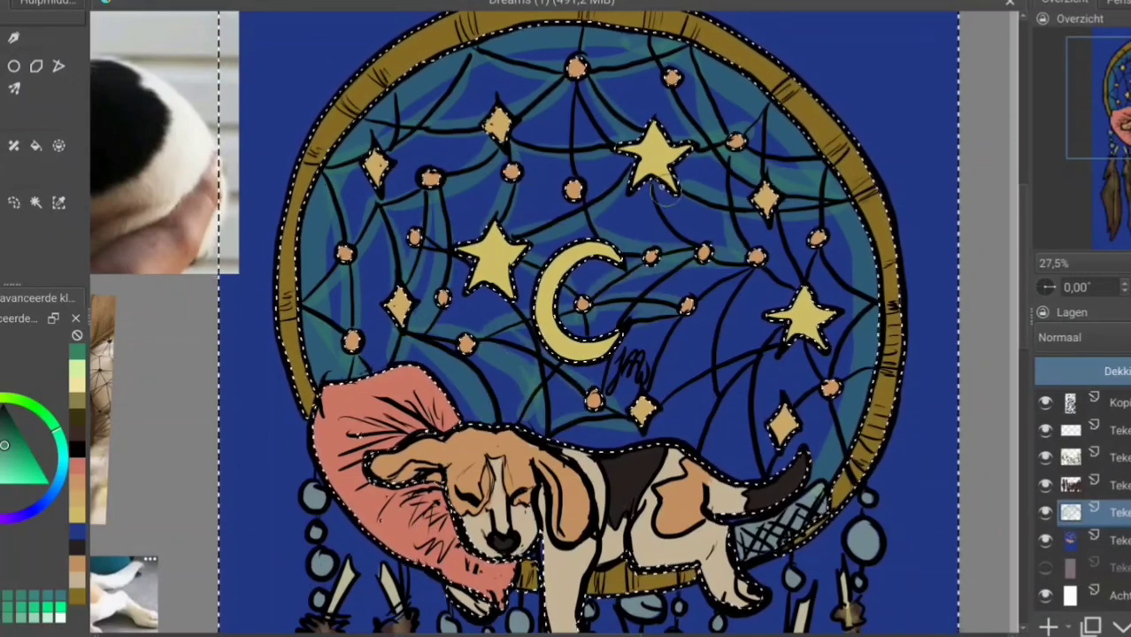
mouse_move(663, 196)
mouse_down()
mouse_move(708, 372)
mouse_move(753, 442)
mouse_move(823, 202)
mouse_move(787, 240)
mouse_up()
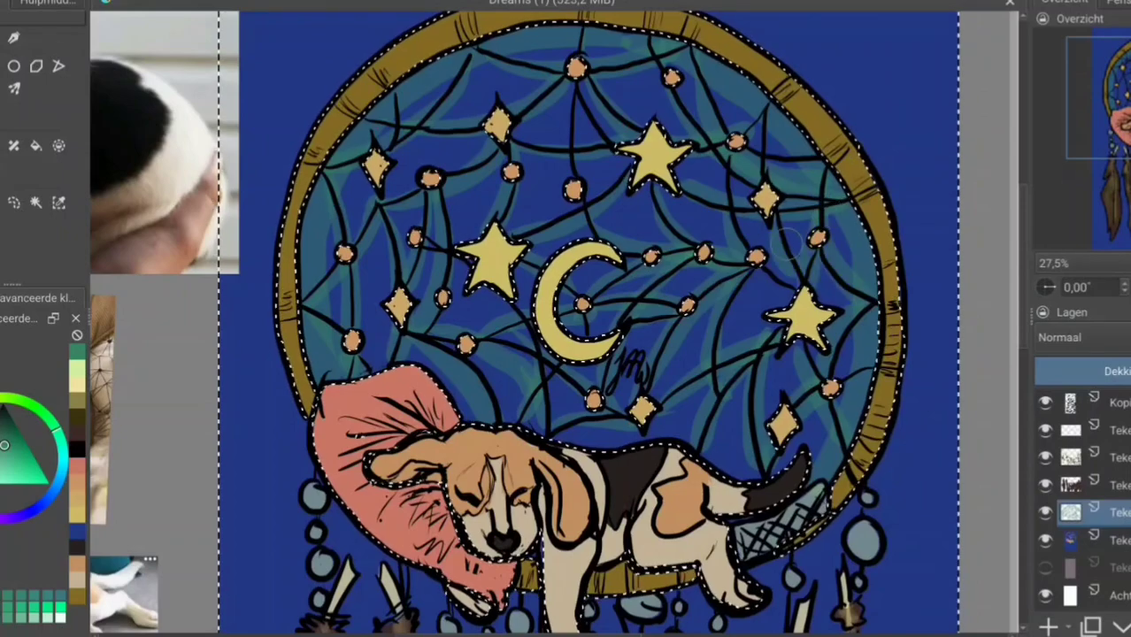
- Add a light teal stroke in the web and deselect
ctrl+click(788, 244)
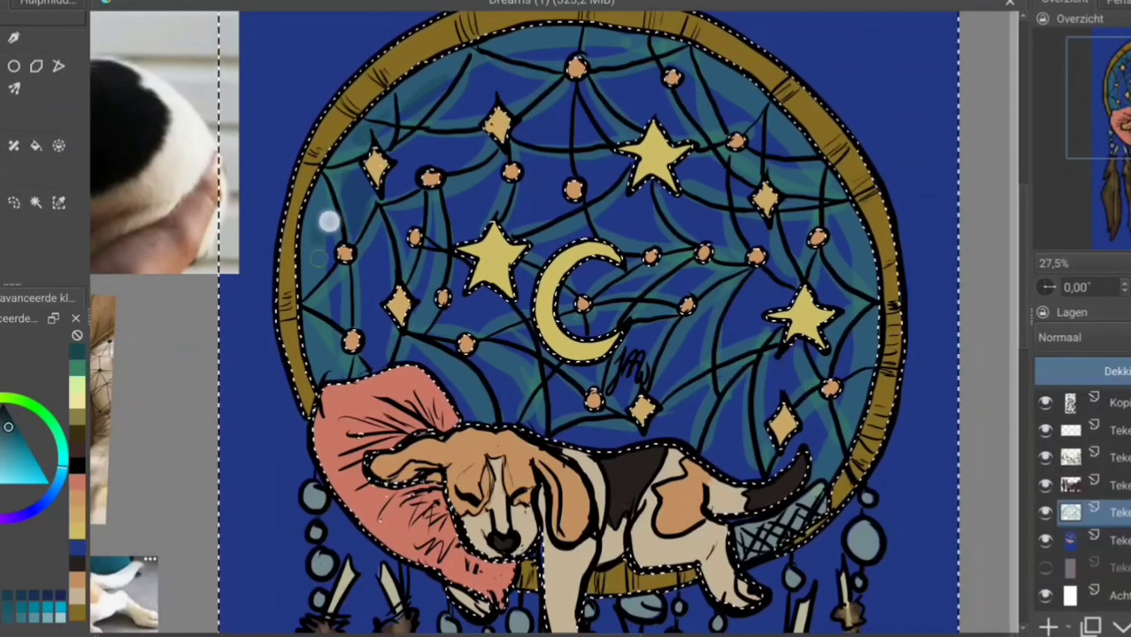
drag(730, 390, 797, 438)
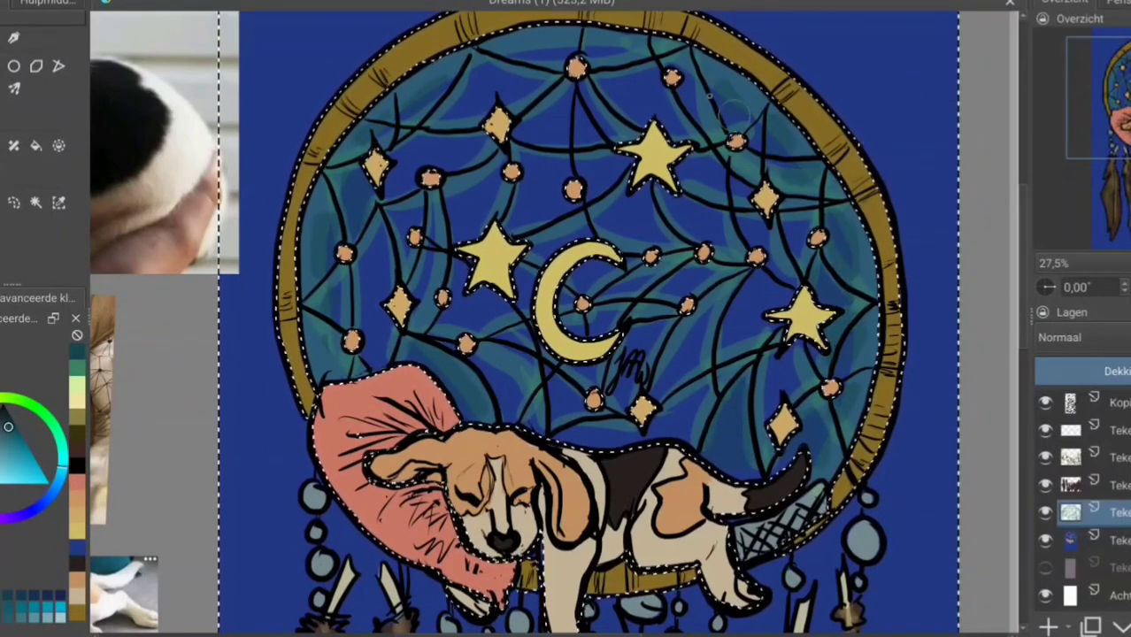
ctrl+click(467, 293)
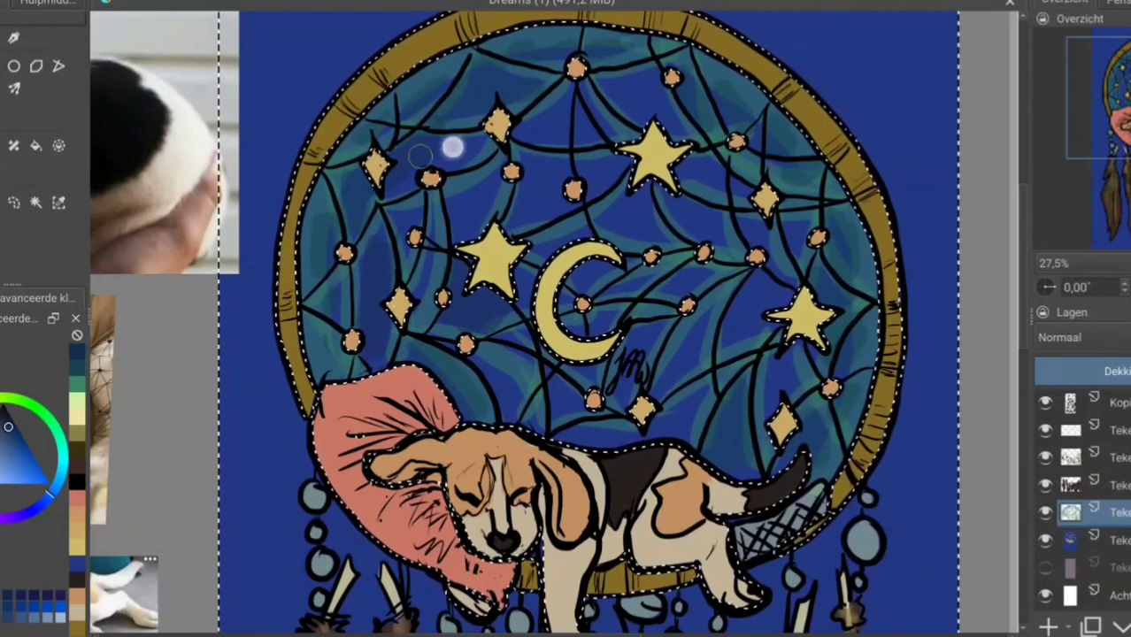
click(257, 0)
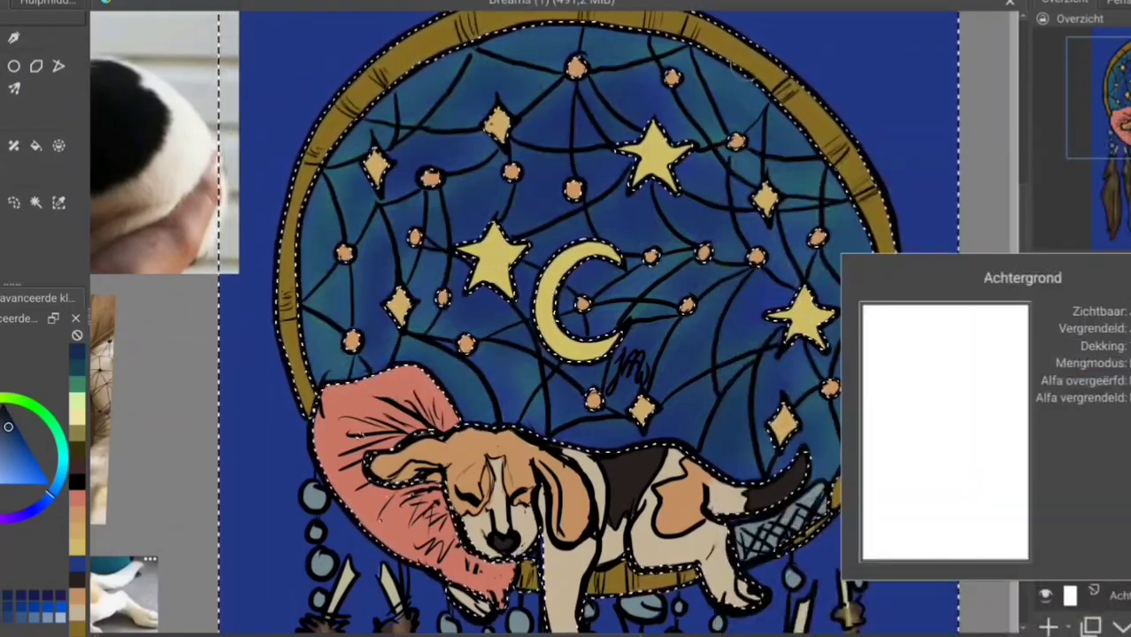
key(ctrl+shift+a)
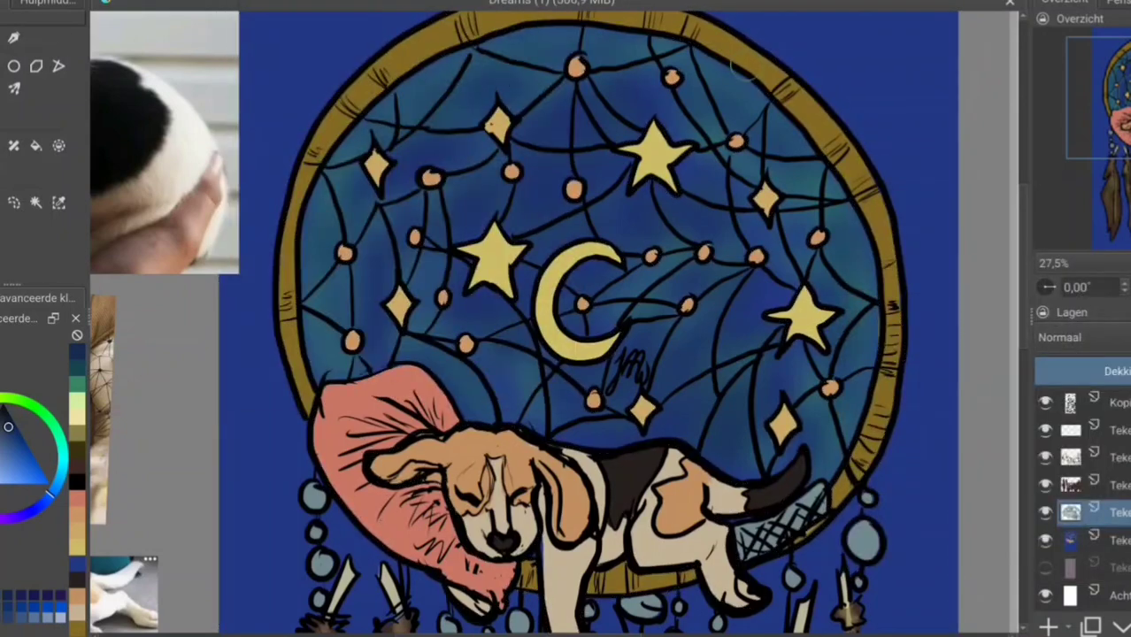
- On a new layer, dot pale cream star specks across the web's sky
key(Insert)
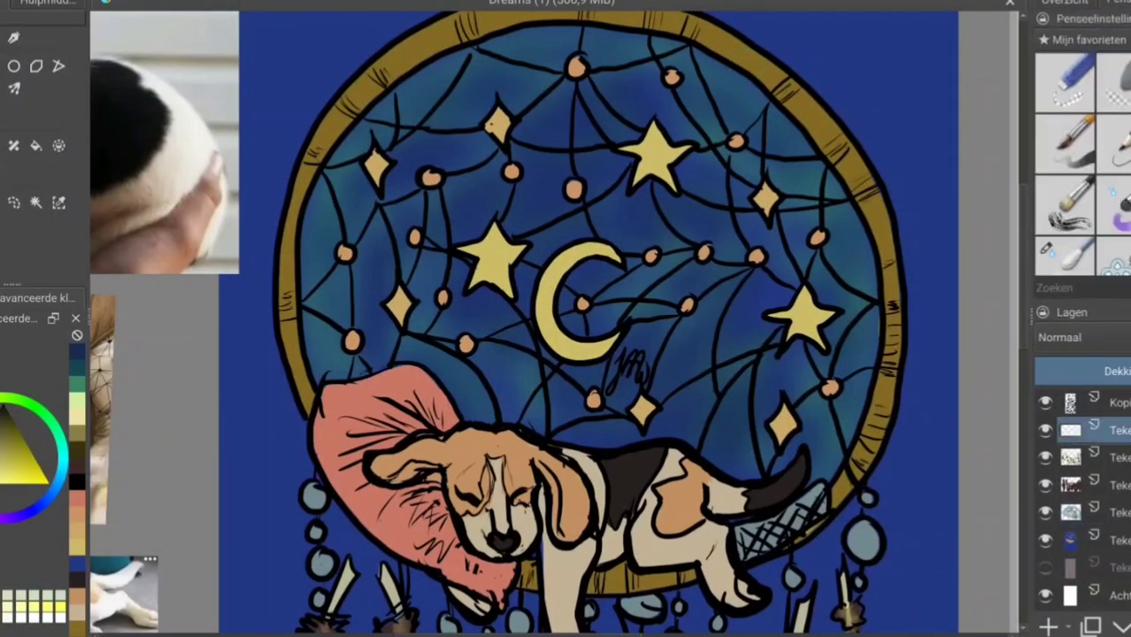
click(459, 102)
click(376, 343)
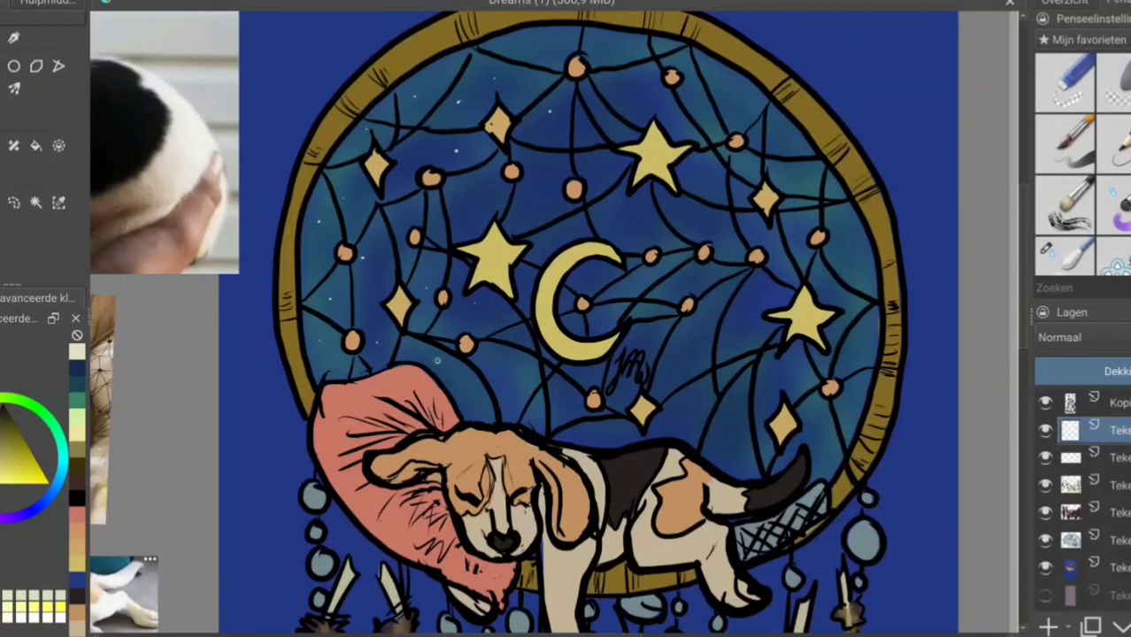
click(549, 45)
click(529, 404)
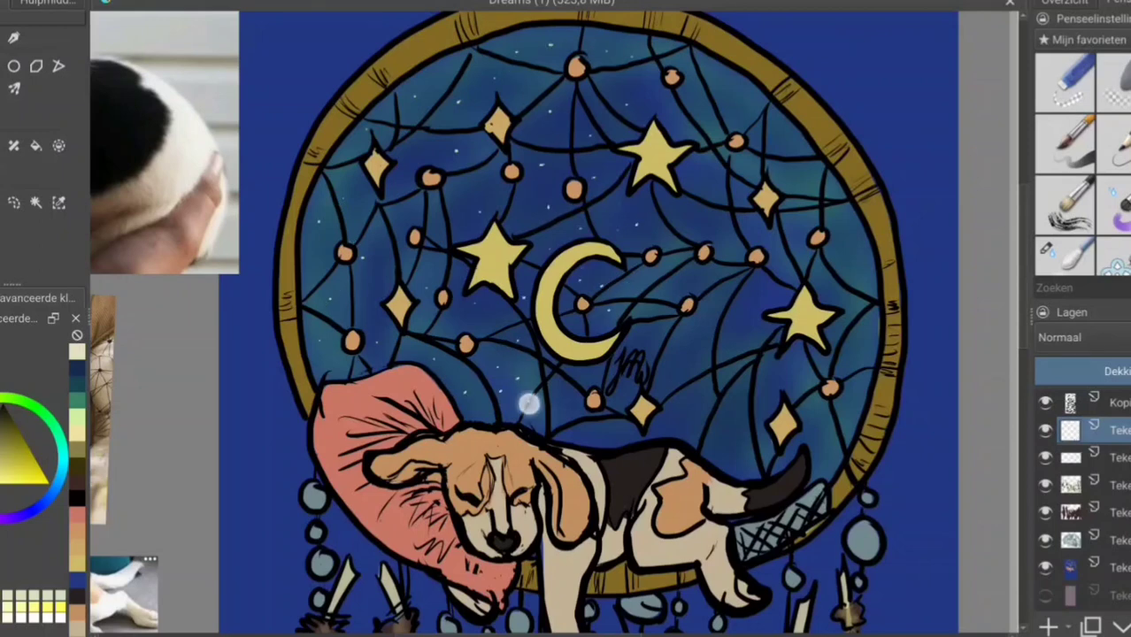
click(846, 298)
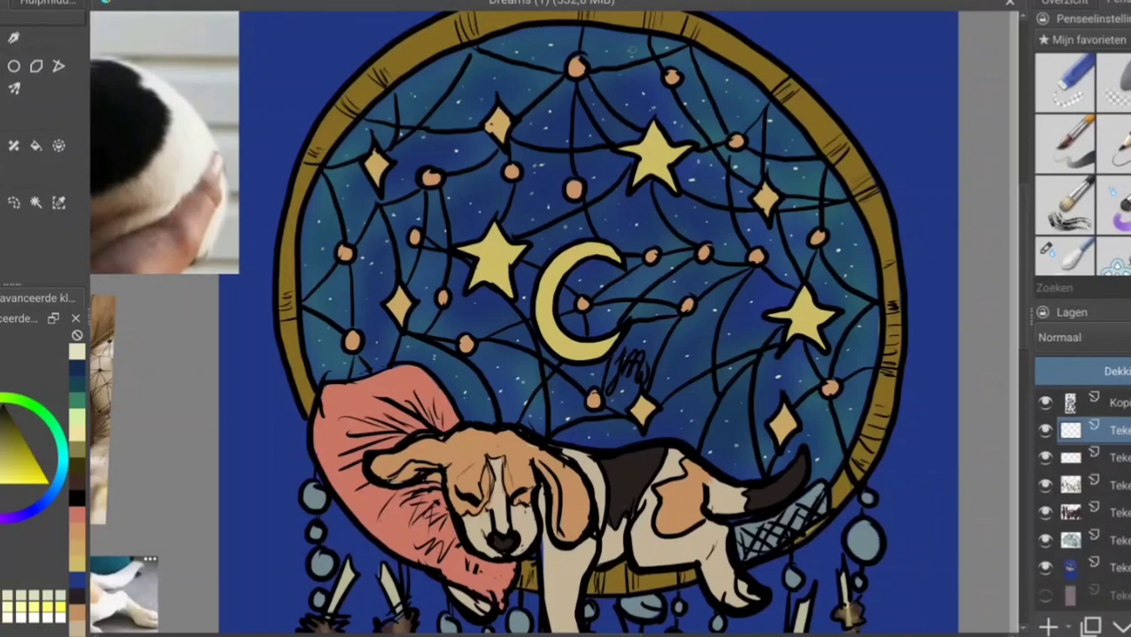
click(1065, 2)
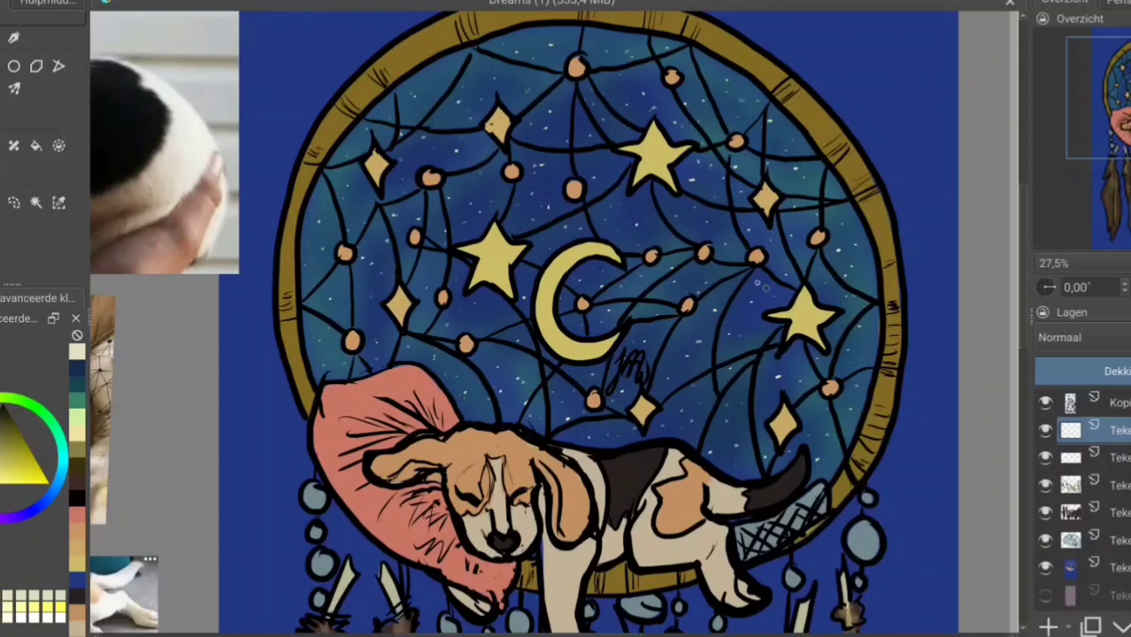
scroll(711, 288, down, 3)
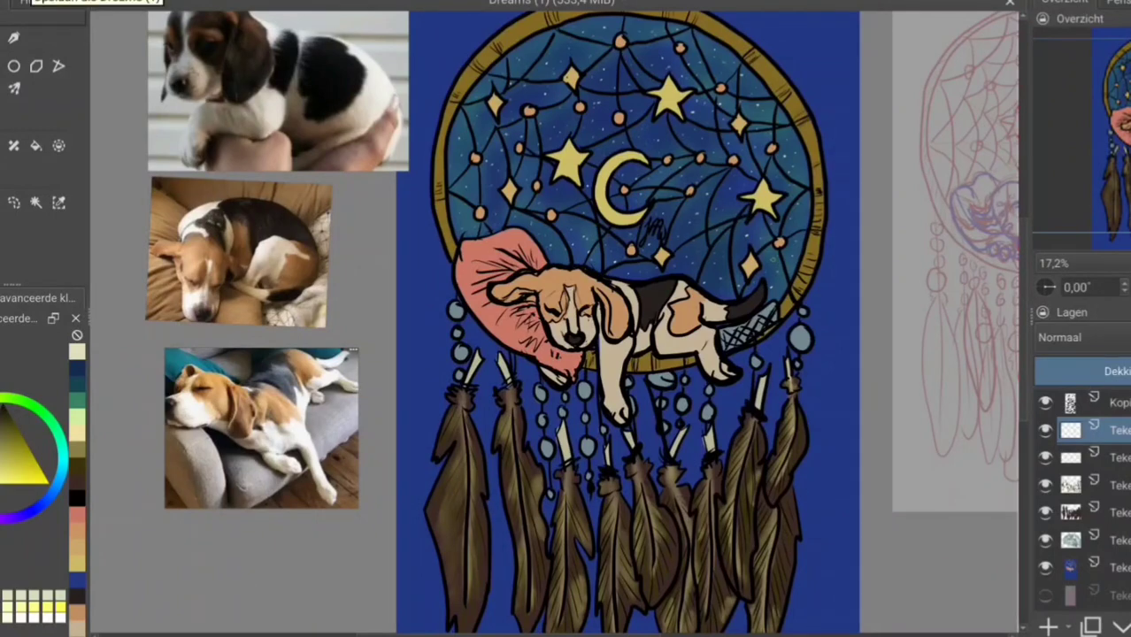
- Remove the unwanted layer and add a new layer above the feathers
click(1107, 485)
key(ctrl+e)
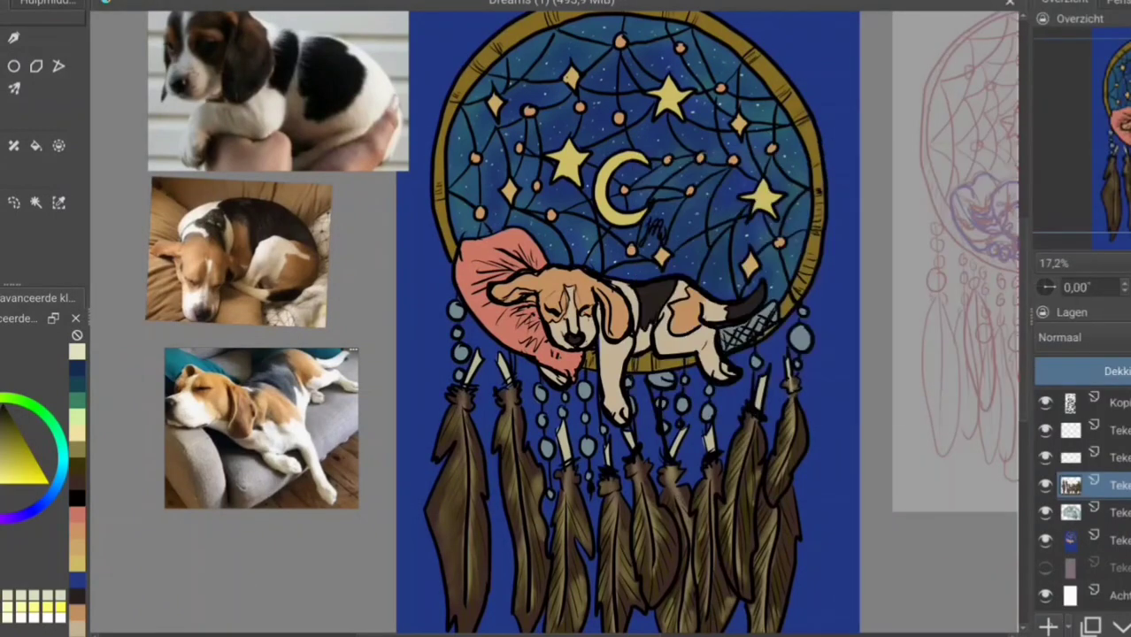
scroll(711, 288, down, 5)
key(Insert)
drag(488, 292, 474, 381)
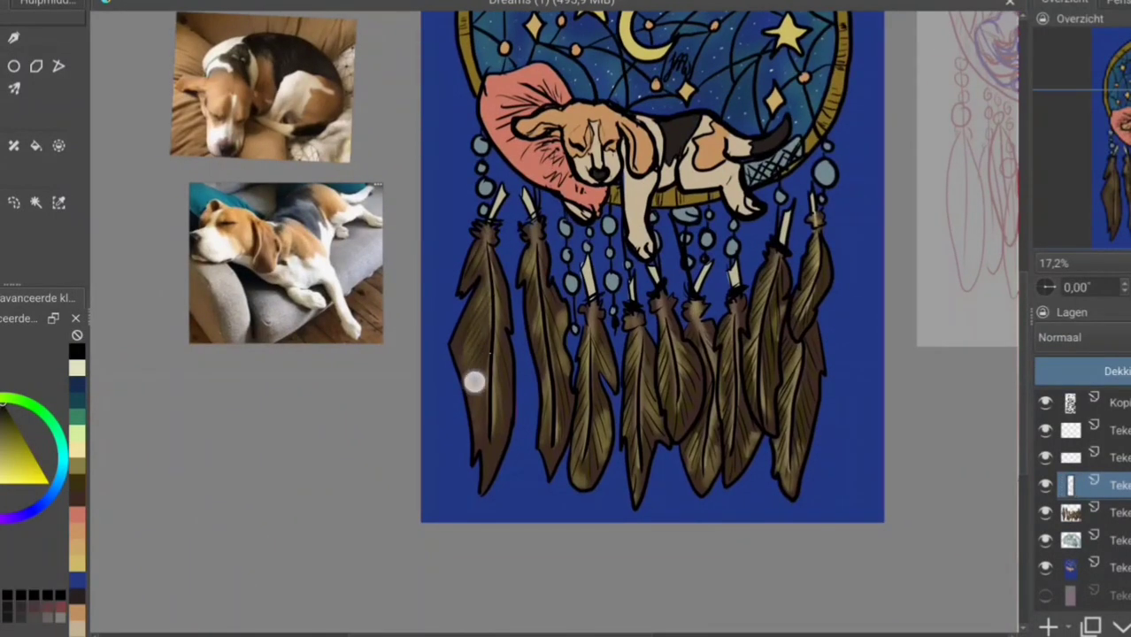
- Brush darker shading strokes down the second through sixth feathers
drag(531, 247, 540, 429)
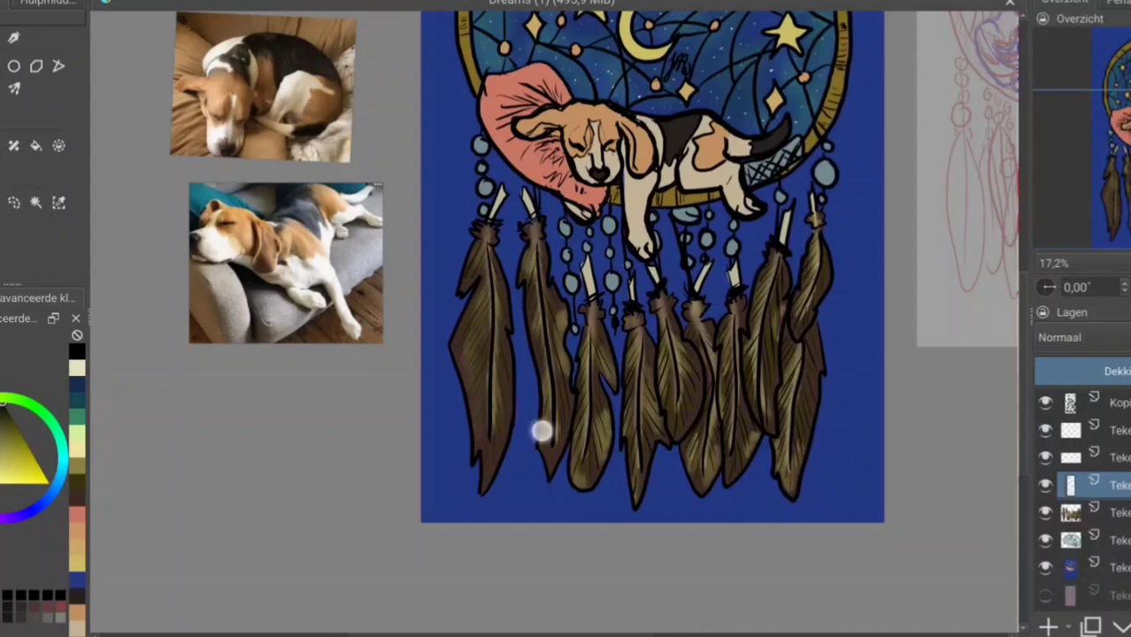
drag(584, 346, 583, 480)
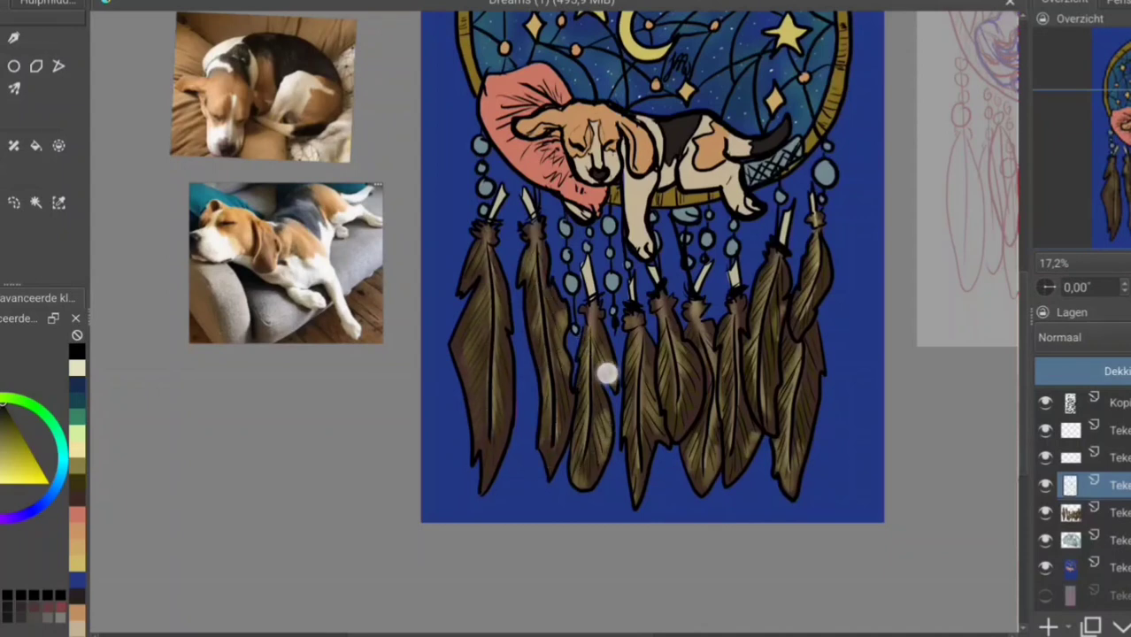
mouse_move(642, 331)
mouse_down()
mouse_move(625, 426)
mouse_move(634, 496)
mouse_up()
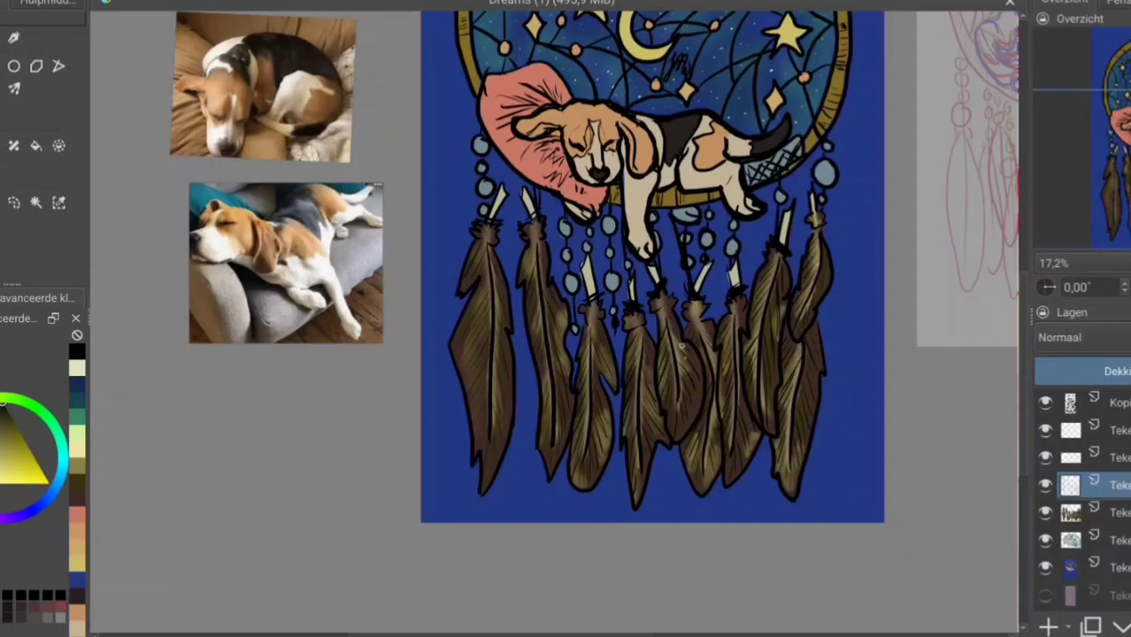
drag(704, 409, 702, 483)
drag(704, 323, 725, 377)
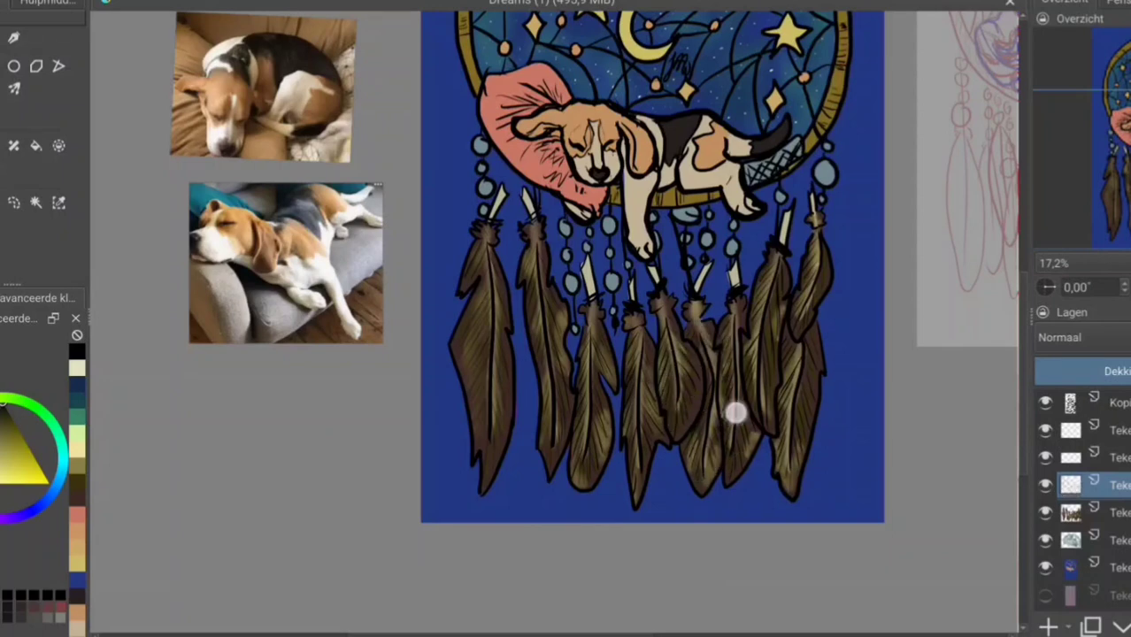
drag(750, 304, 762, 403)
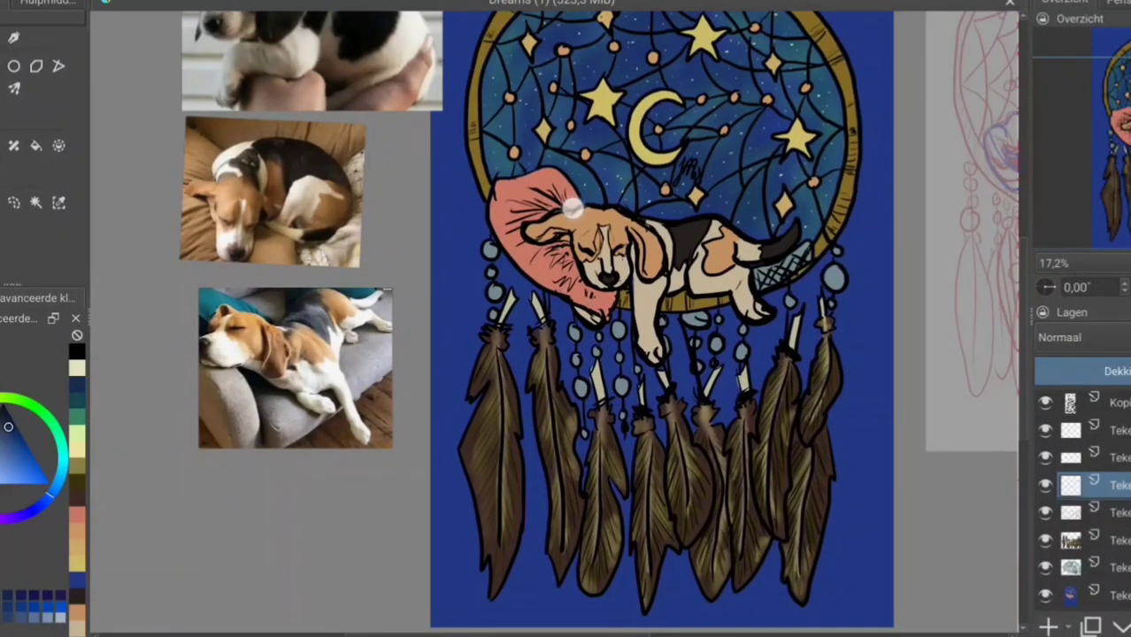
- Hatch dark shading onto the pink pillow and blend it smooth
drag(567, 275, 611, 303)
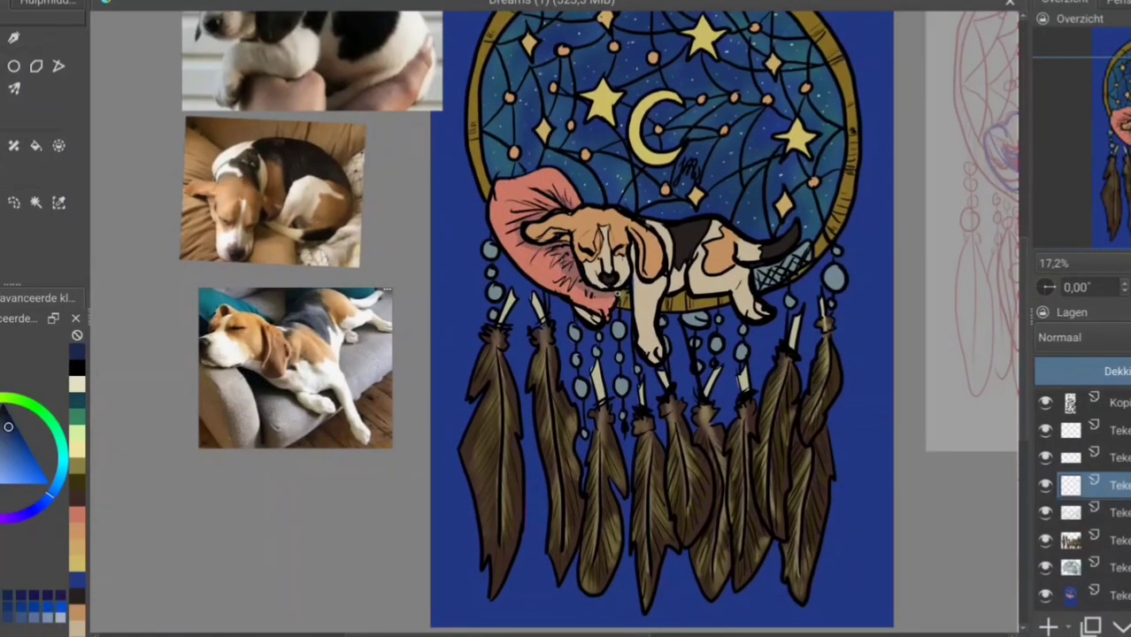
drag(585, 252, 565, 287)
mouse_move(510, 193)
mouse_down()
mouse_move(551, 225)
mouse_move(542, 274)
mouse_up()
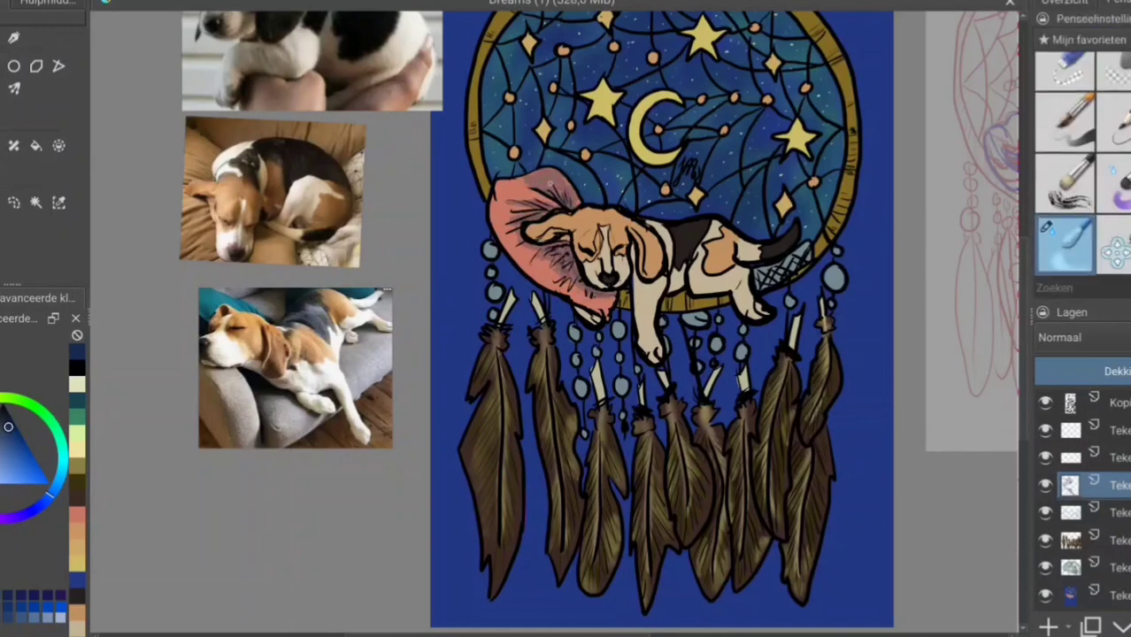
drag(520, 244, 588, 293)
- Paint a dark blue shadow under the dog's belly and touch up around a bead
ctrl+click(659, 230)
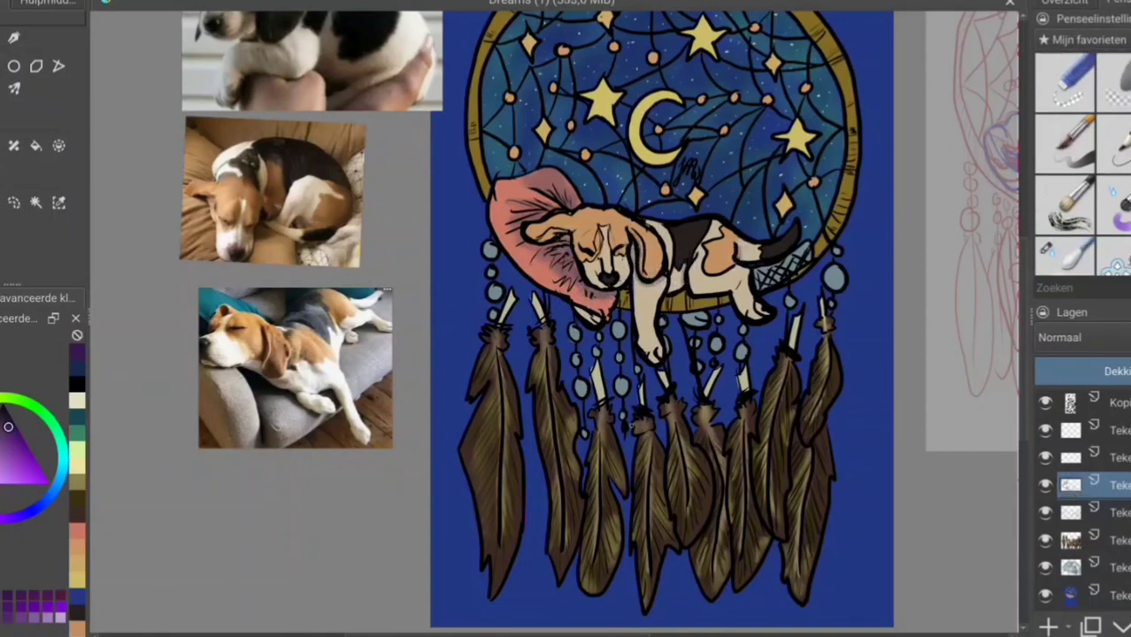
ctrl+click(790, 255)
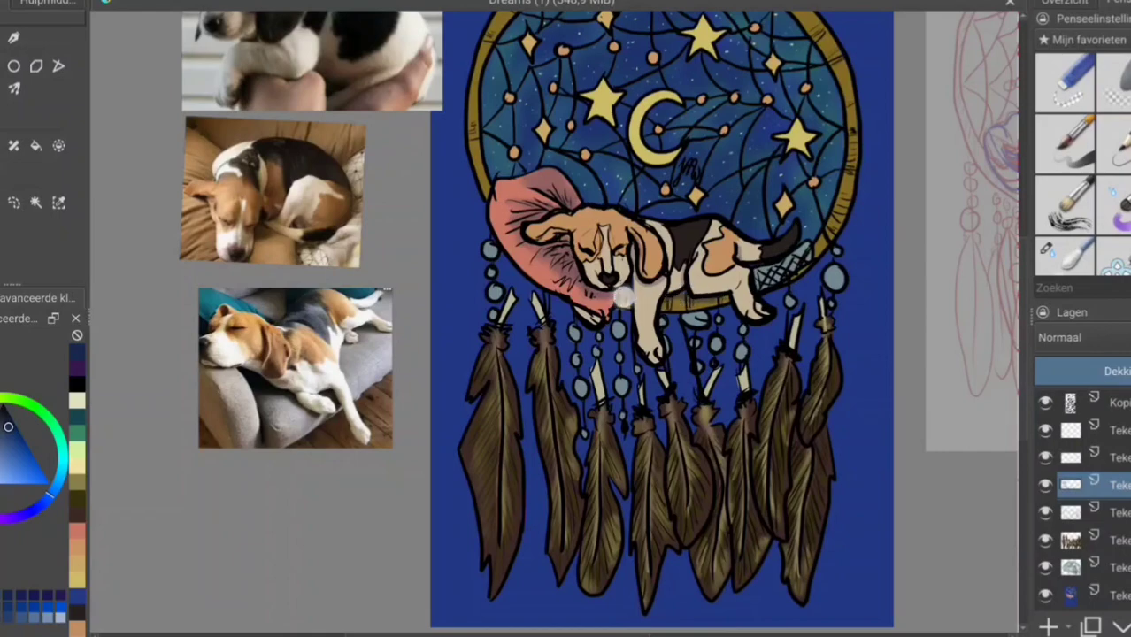
drag(694, 322, 708, 312)
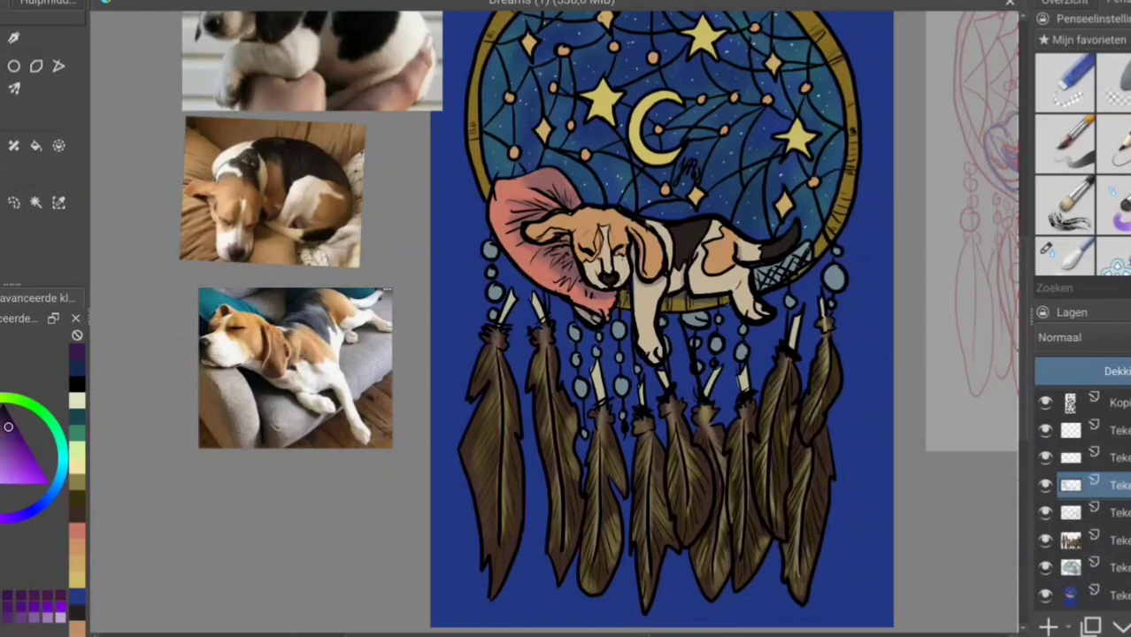
scroll(660, 318, up, 3)
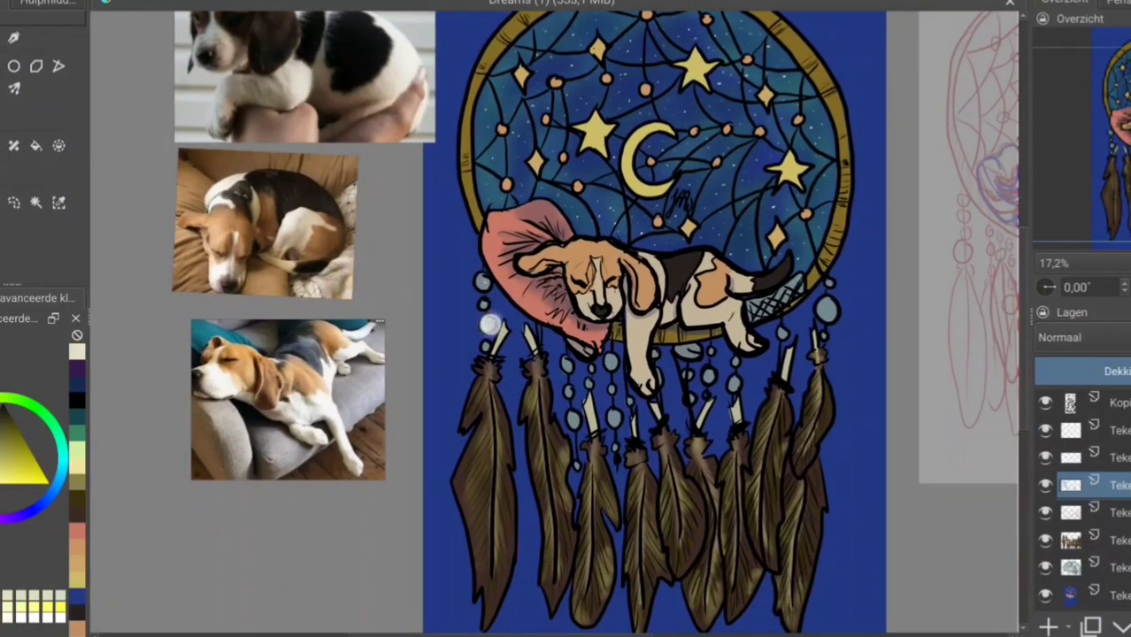
click(569, 391)
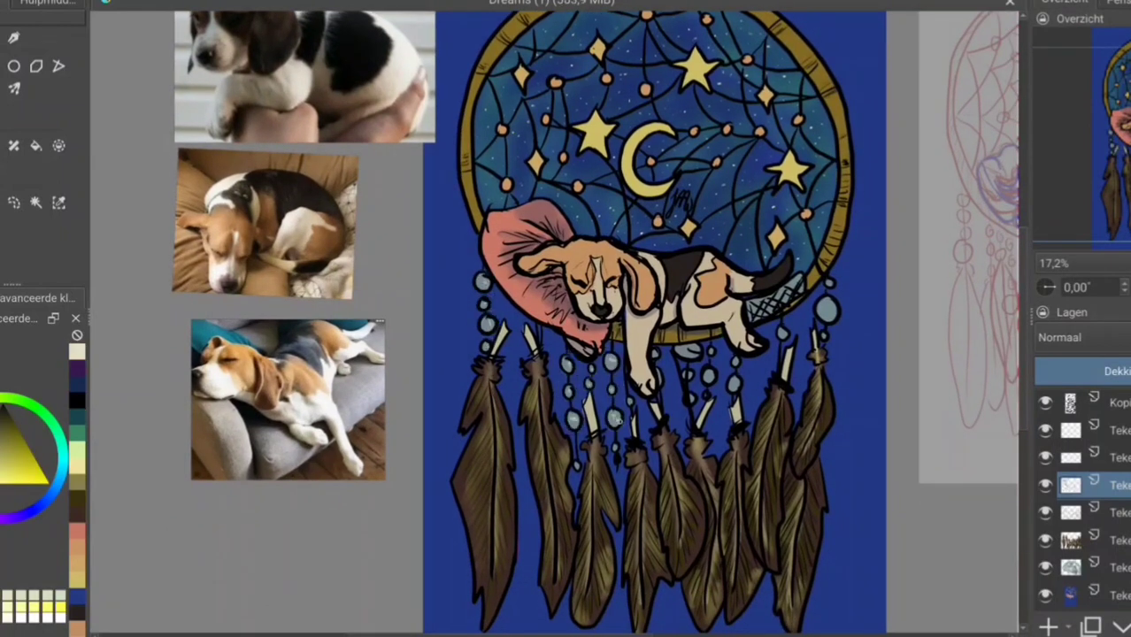